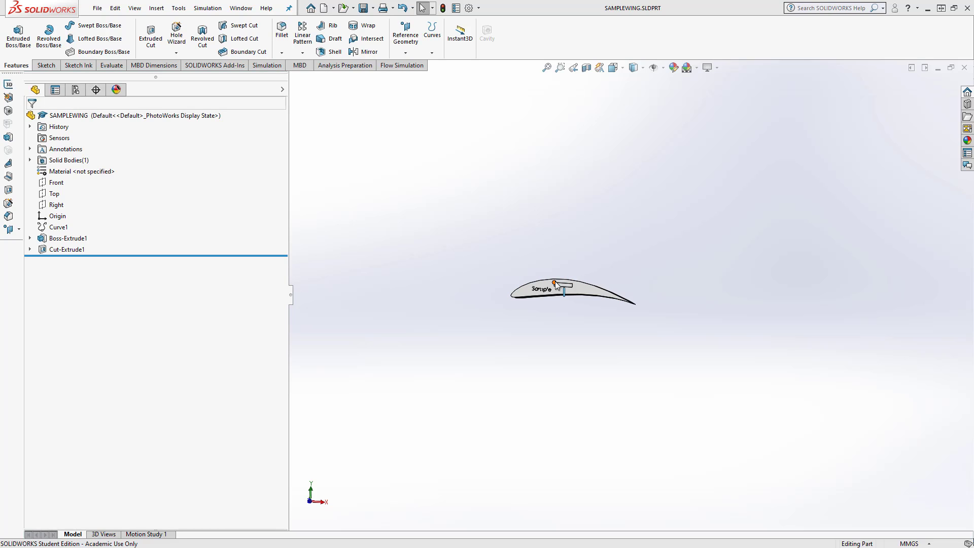
# Hide Curve1, the airfoil outline curve of the wing
pyautogui.scroll(-3, 558, 278)
pyautogui.scroll(-5, 558, 282)
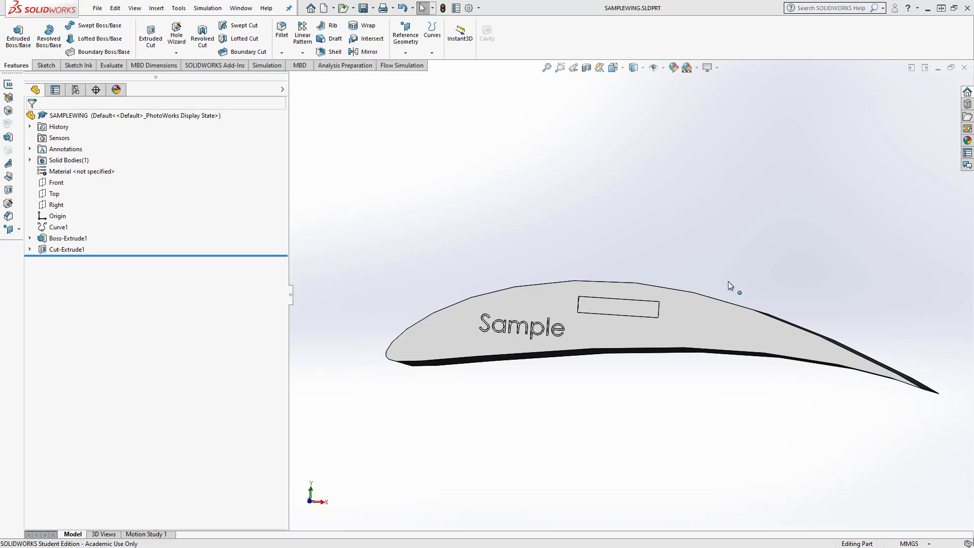
pyautogui.scroll(2, 736, 280)
pyautogui.scroll(-1, 725, 268)
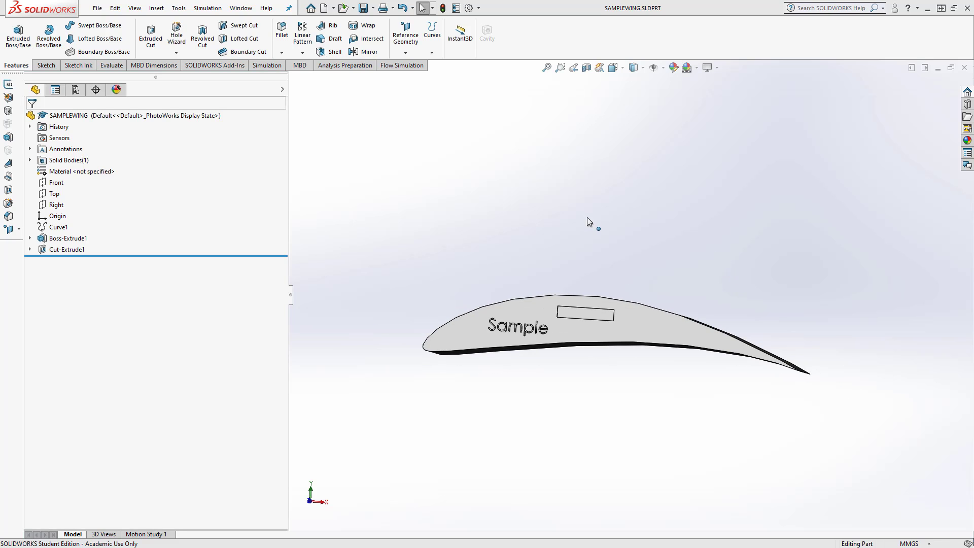
pyautogui.moveTo(586, 217); pyautogui.dragTo(582, 226, button='middle')
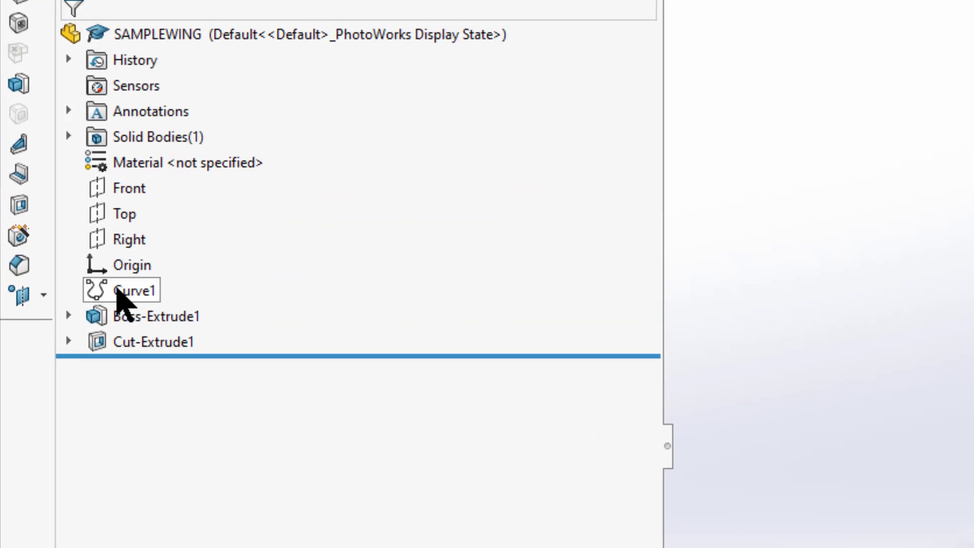
pyautogui.click(118, 290)
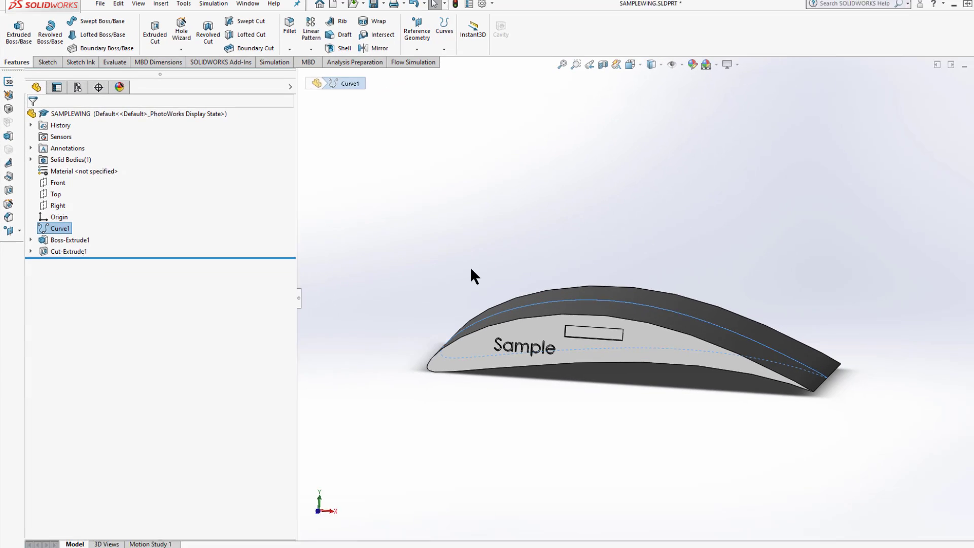
pyautogui.moveTo(506, 310); pyautogui.dragTo(488, 325, button='middle')
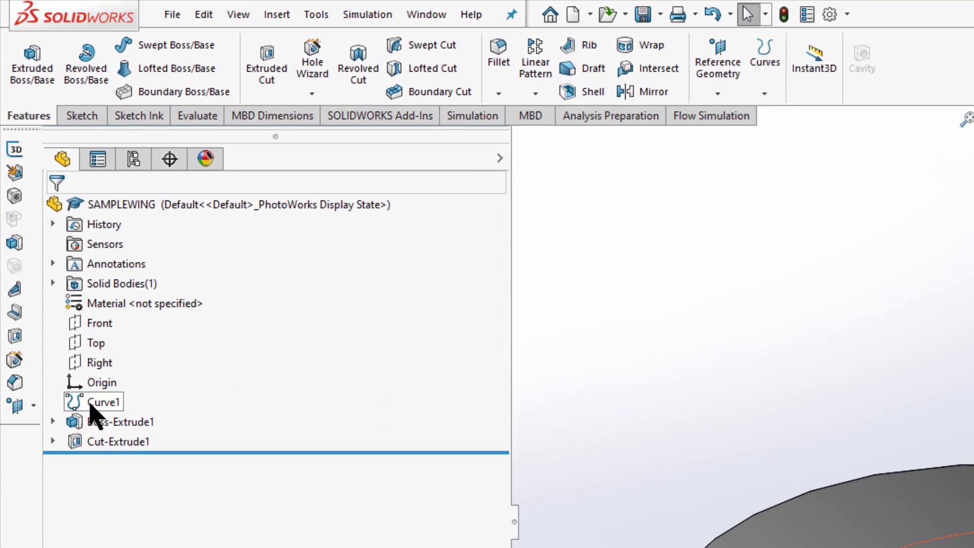
pyautogui.click(51, 228)
pyautogui.click(93, 411)
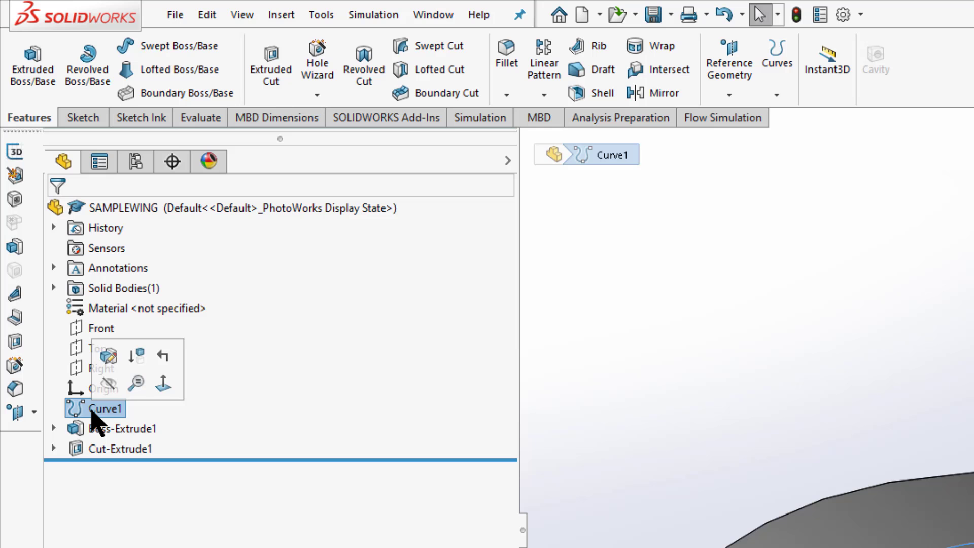
pyautogui.click(108, 384)
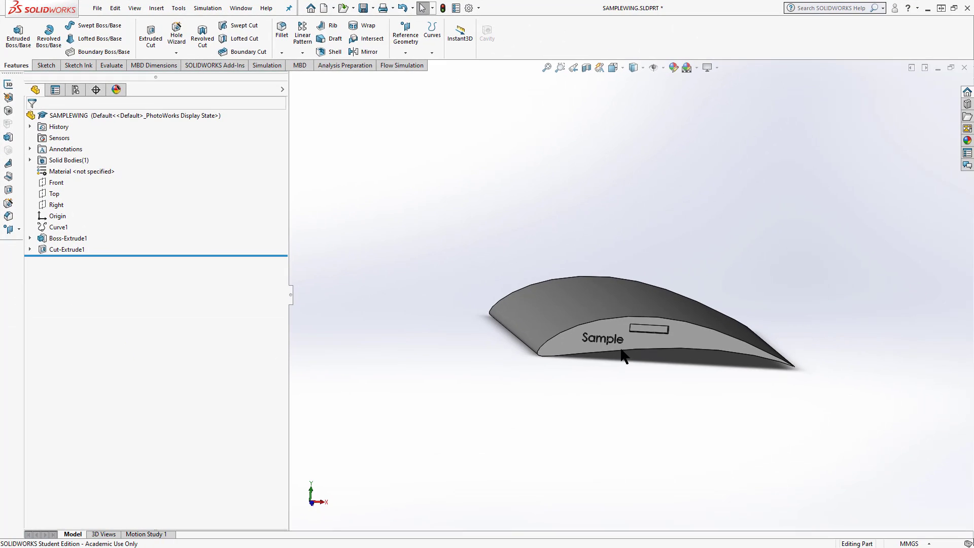
# Suppress Cut-Extrude1, the cut with the "Sample" text and rectangle on the wing's end face
pyautogui.scroll(-5, 859, 466)
pyautogui.scroll(3, 612, 330)
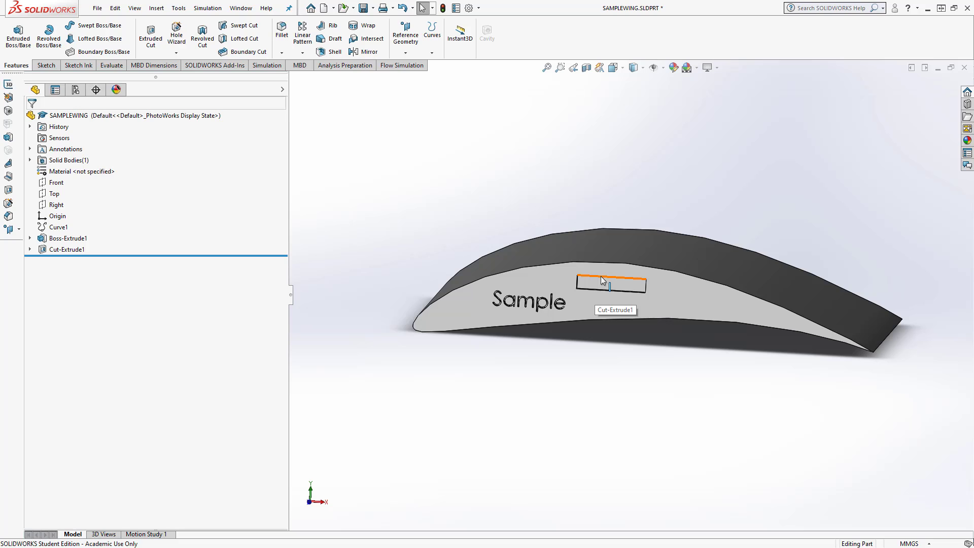
pyautogui.rightClick(68, 249)
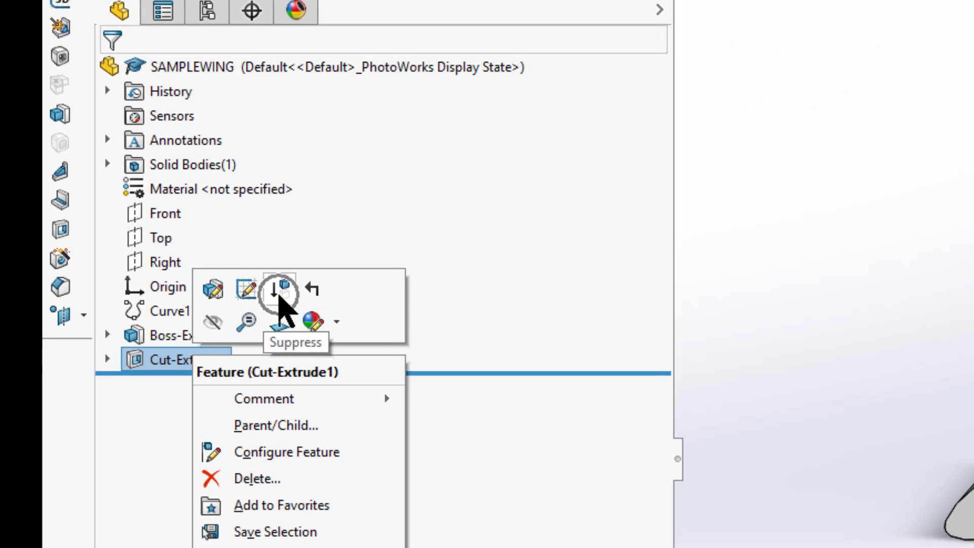
pyautogui.click(279, 297)
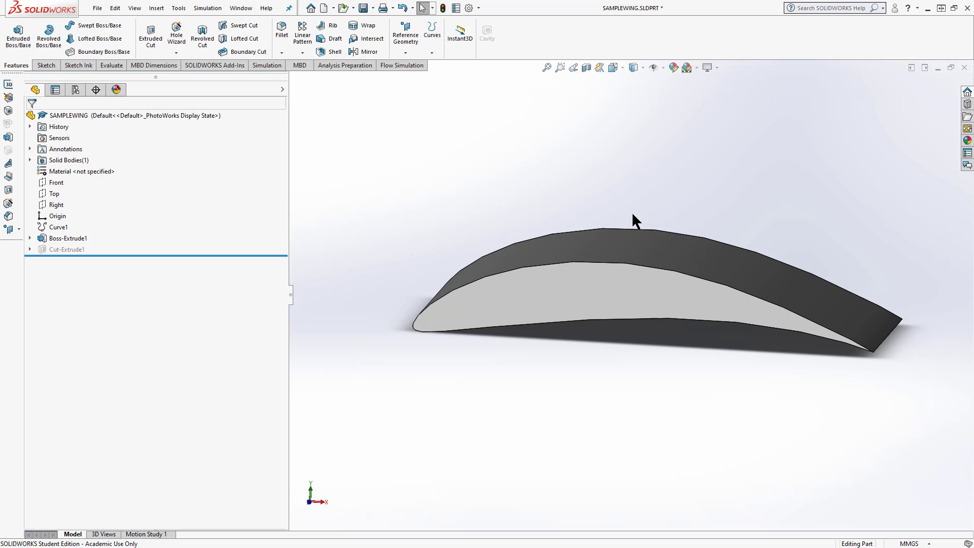
# Save the wing part under the file name SAMPLEWING
pyautogui.moveTo(637, 230); pyautogui.dragTo(644, 224, button='middle')
pyautogui.click(97, 8)
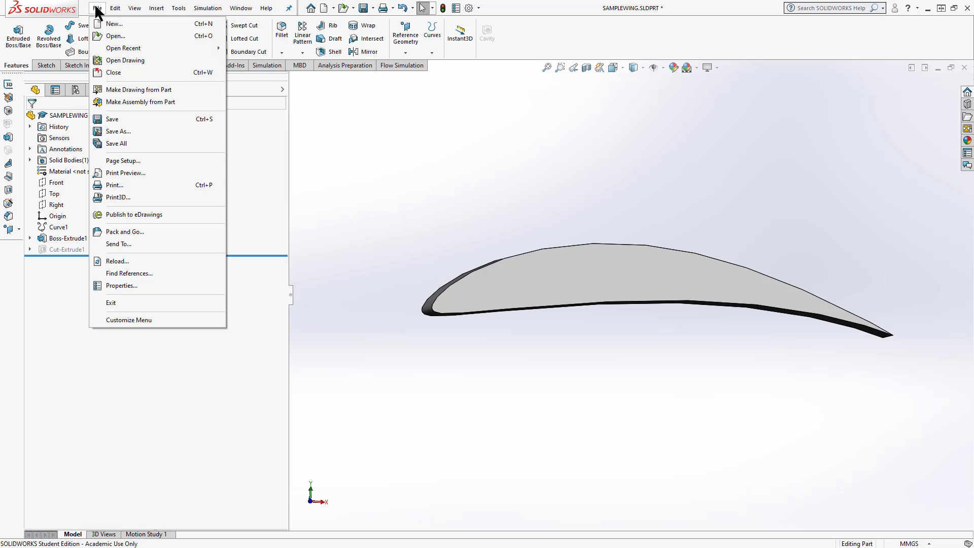
pyautogui.click(105, 131)
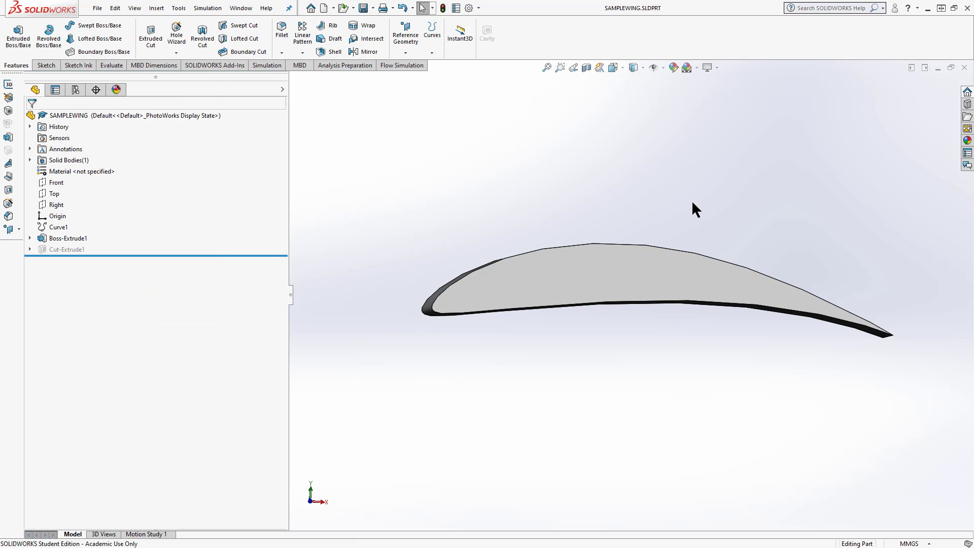
# Start a new sketch on the Front plane
pyautogui.moveTo(692, 200); pyautogui.dragTo(690, 204, button='middle')
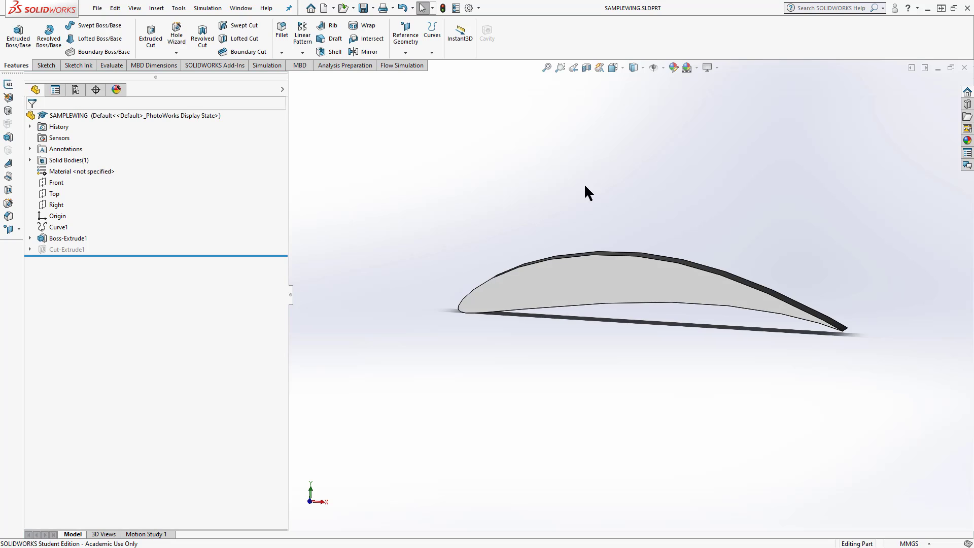
pyautogui.click(41, 220)
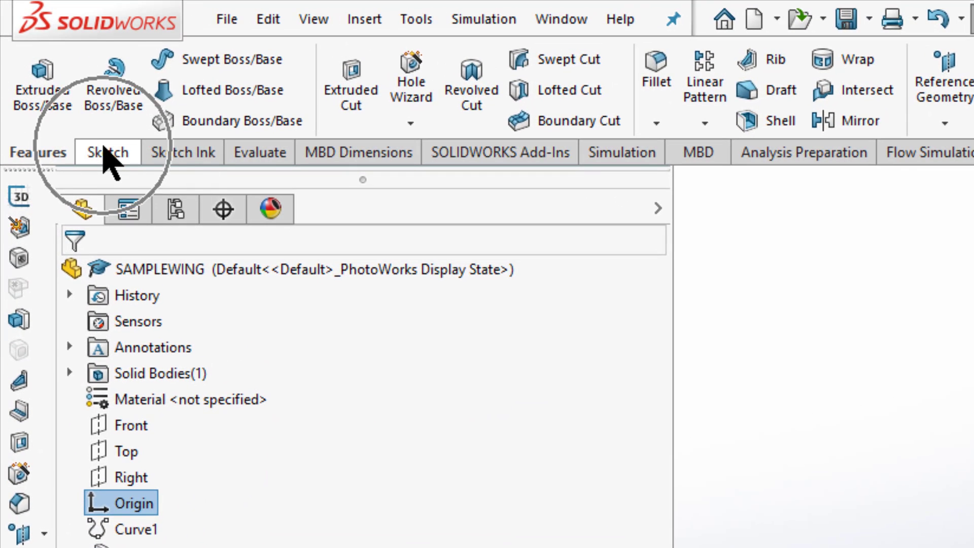
pyautogui.click(108, 153)
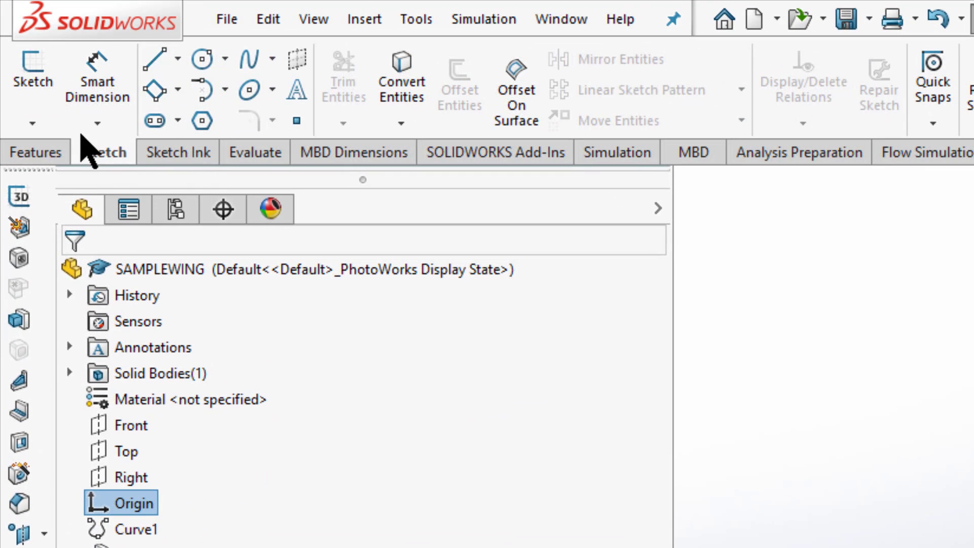
pyautogui.click(44, 81)
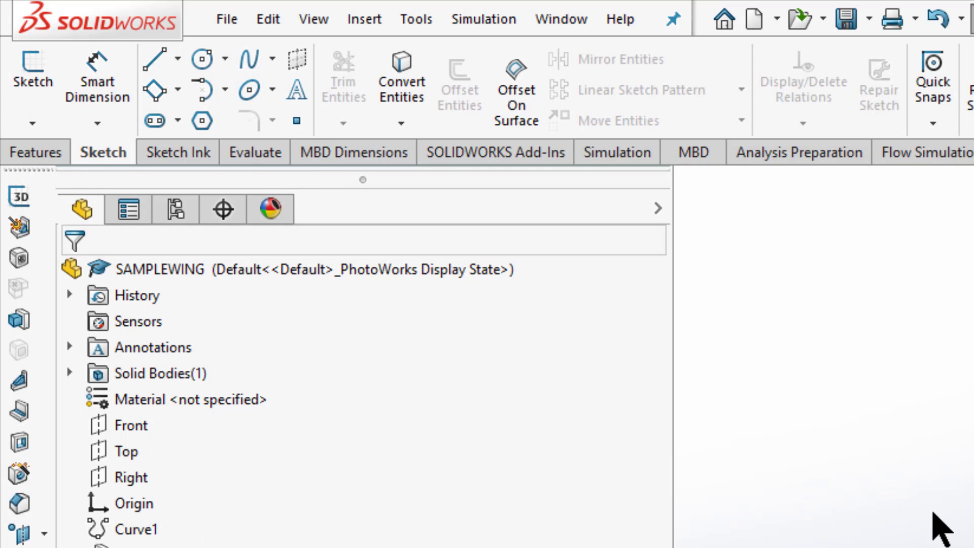
pyautogui.click(55, 100)
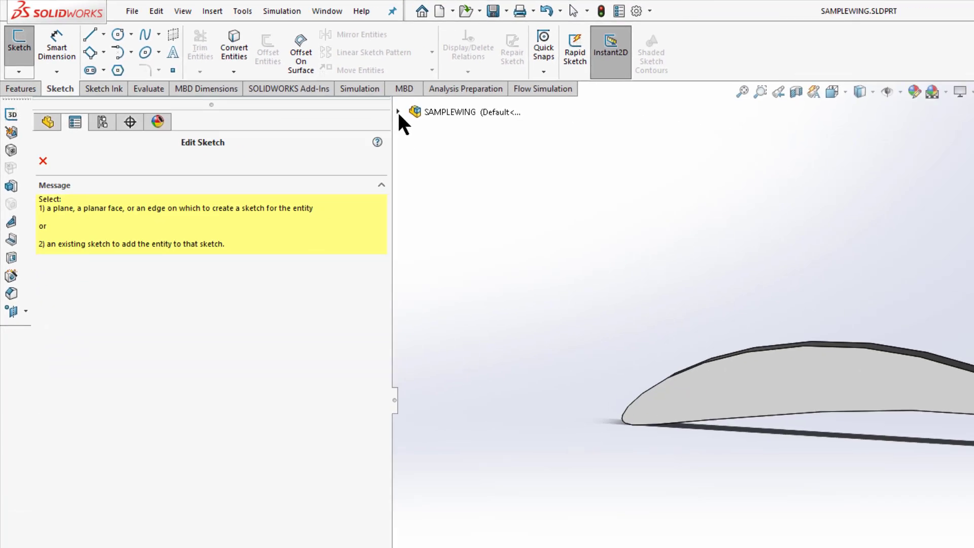
pyautogui.click(683, 191)
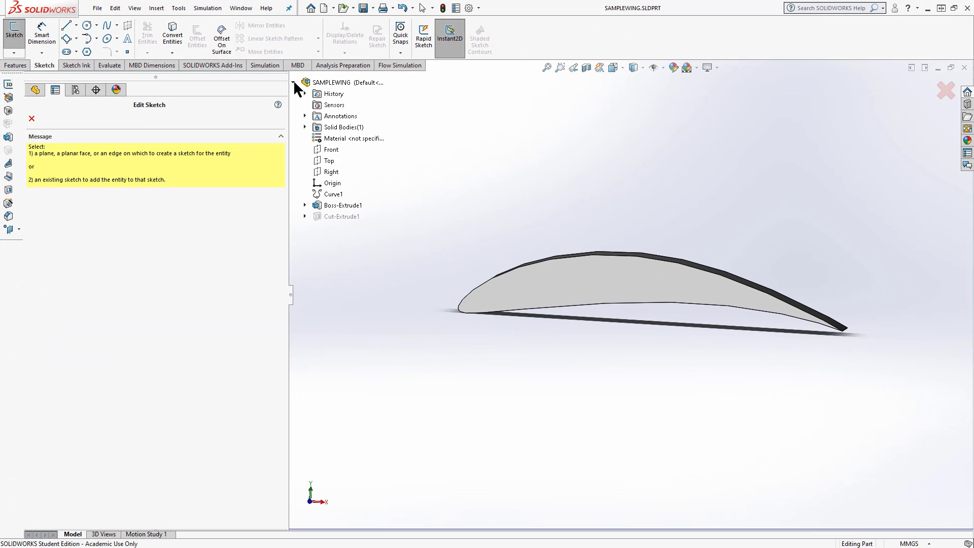
pyautogui.click(329, 150)
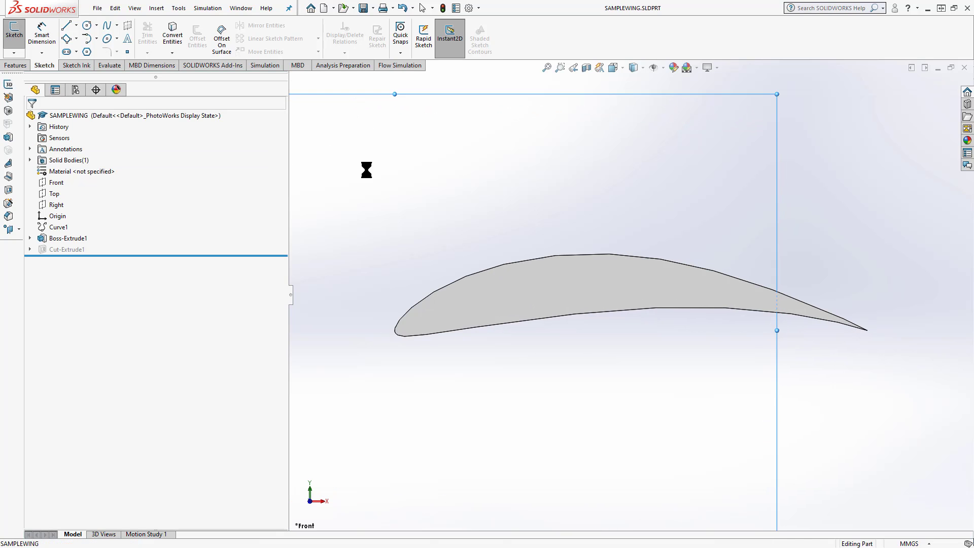
# Draw a horizontal centerline along the chord from the origin at the leading edge to the airfoil's trailing-edge tip
pyautogui.click(76, 26)
pyautogui.click(73, 51)
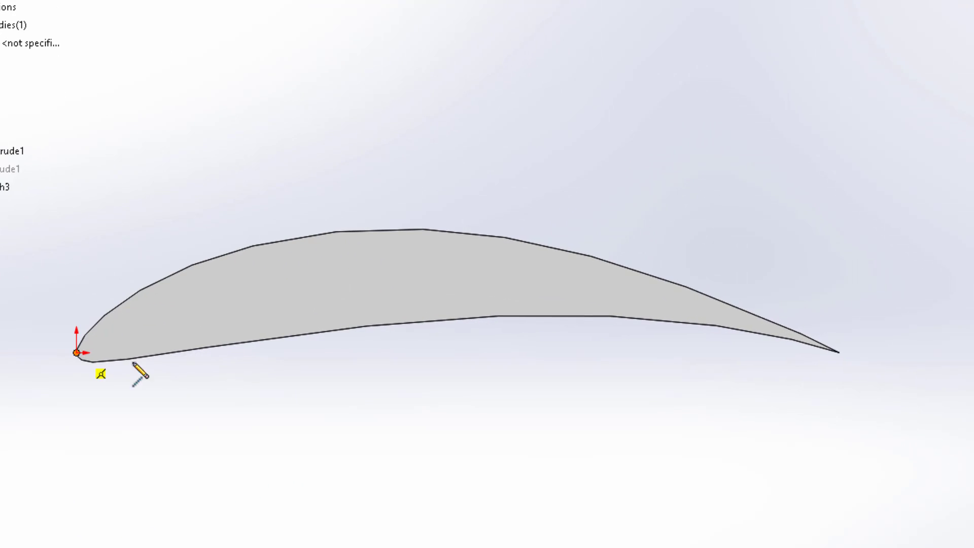
pyautogui.click(76, 352)
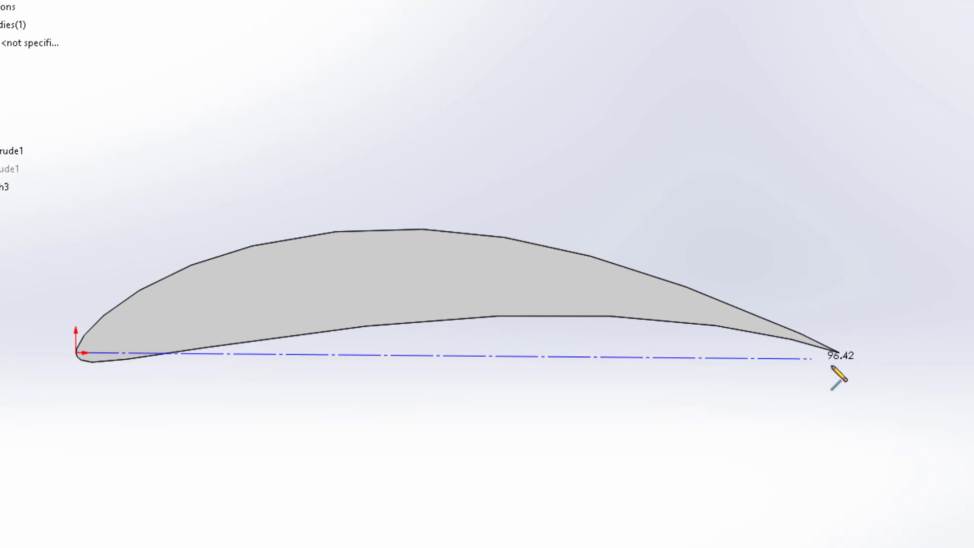
pyautogui.click(840, 352)
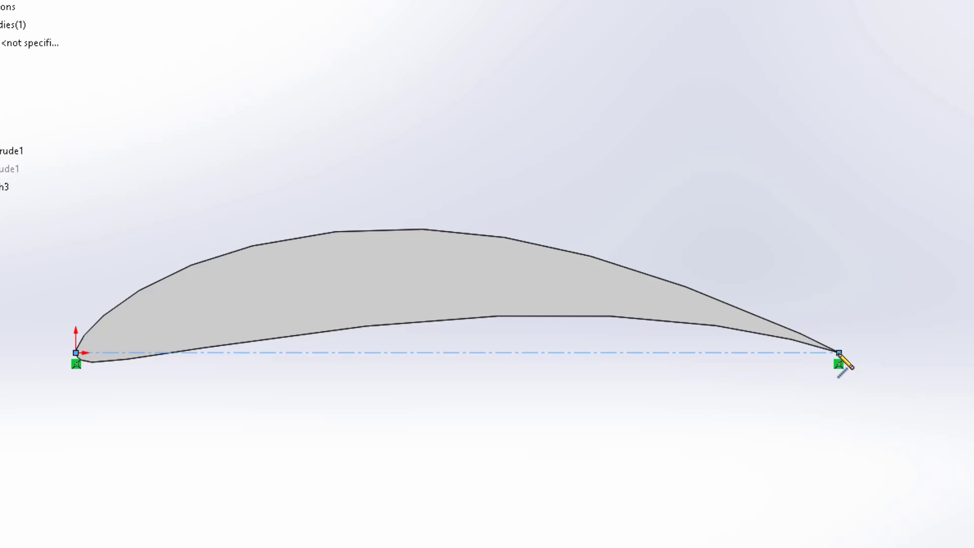
pyautogui.rightClick(840, 353)
pyautogui.click(849, 365)
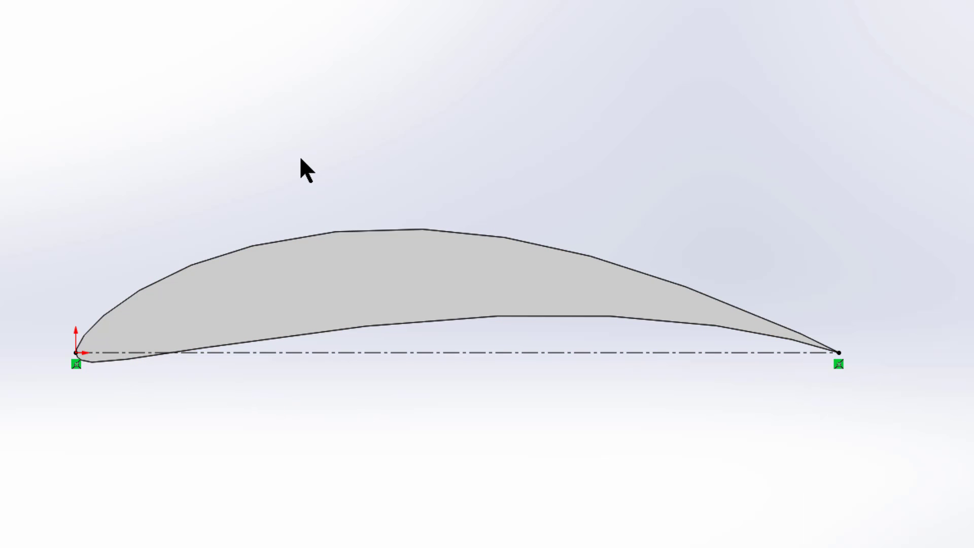
# Draw a construction line about 51 mm long from the origin, angled up from the chord centerline to a free point above the airfoil
pyautogui.moveTo(296, 171); pyautogui.dragTo(264, 388, button='middle')
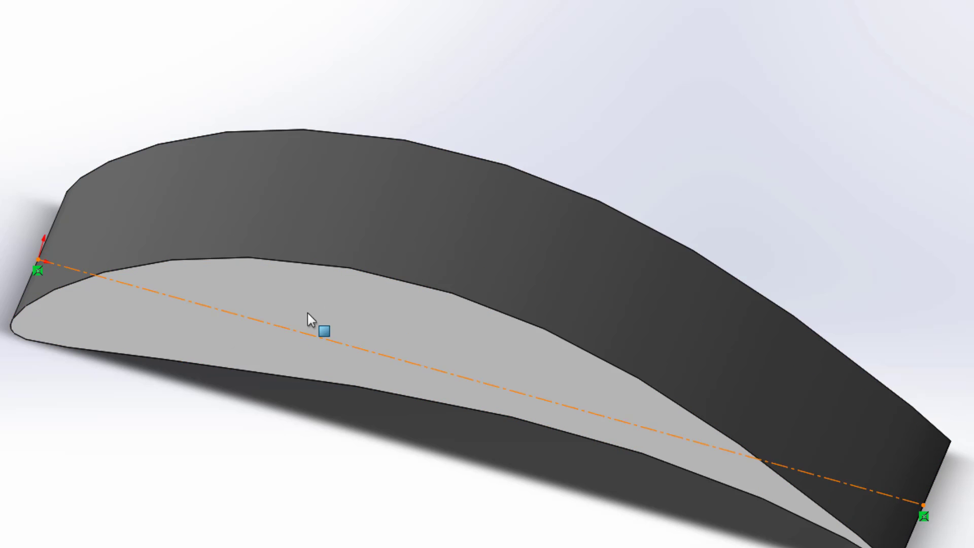
pyautogui.moveTo(349, 344); pyautogui.dragTo(359, 315, button='middle')
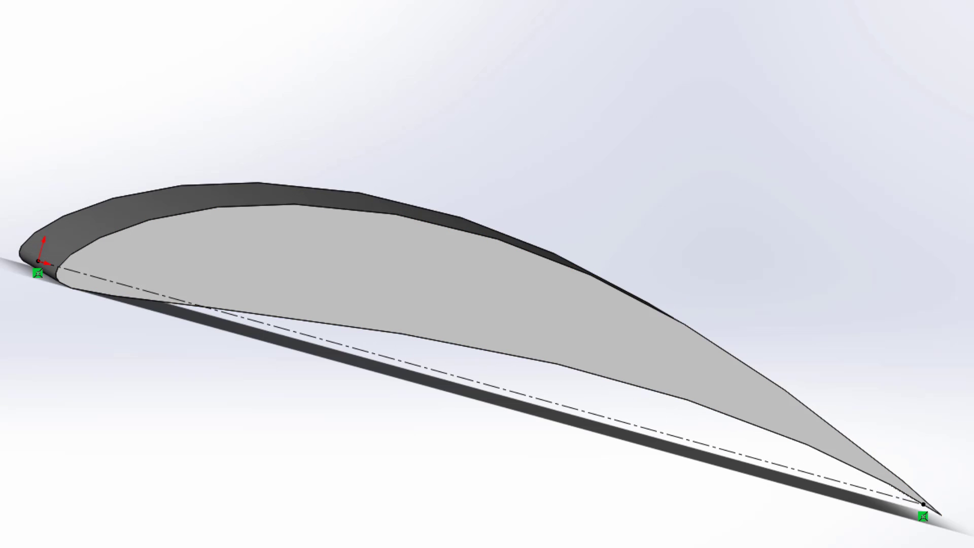
pyautogui.press('l')
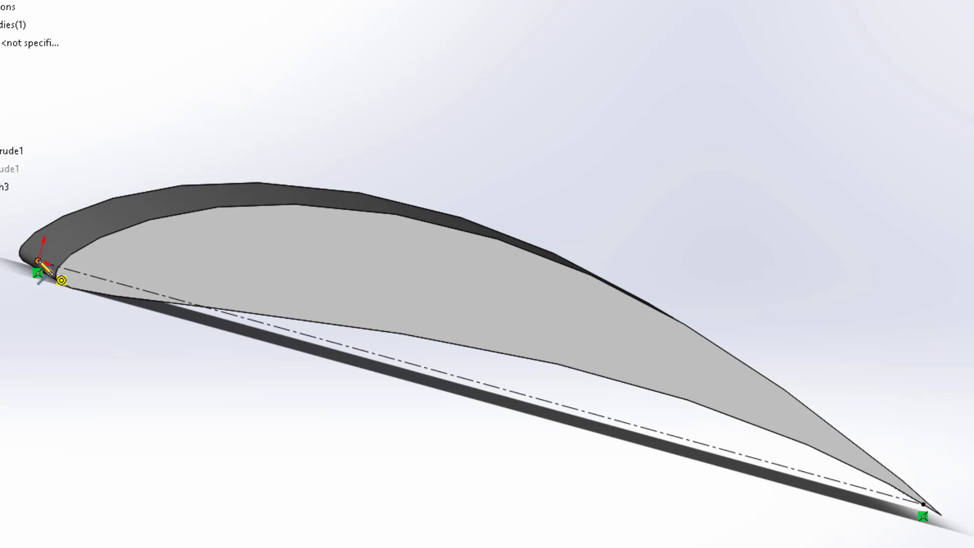
pyautogui.click(38, 261)
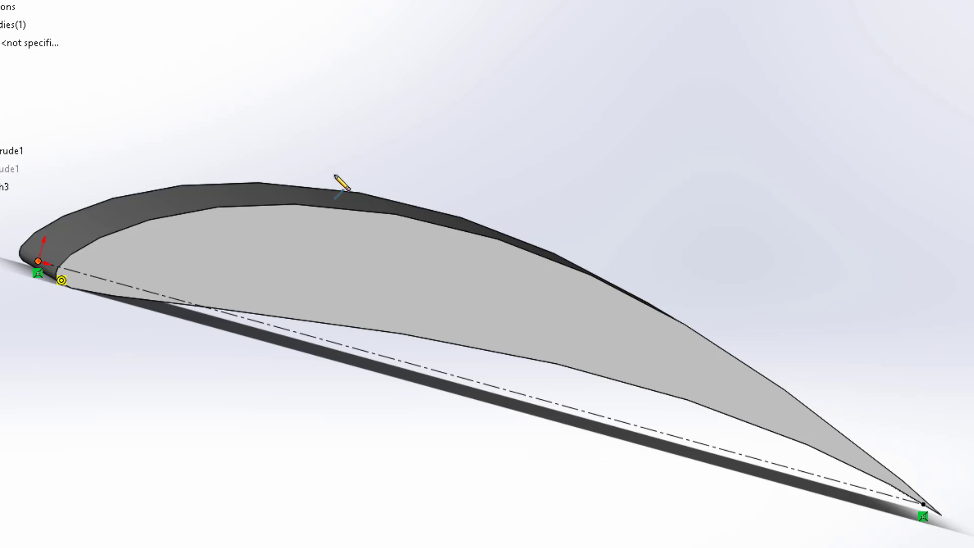
pyautogui.click(487, 129)
pyautogui.rightClick(489, 131)
pyautogui.click(500, 140)
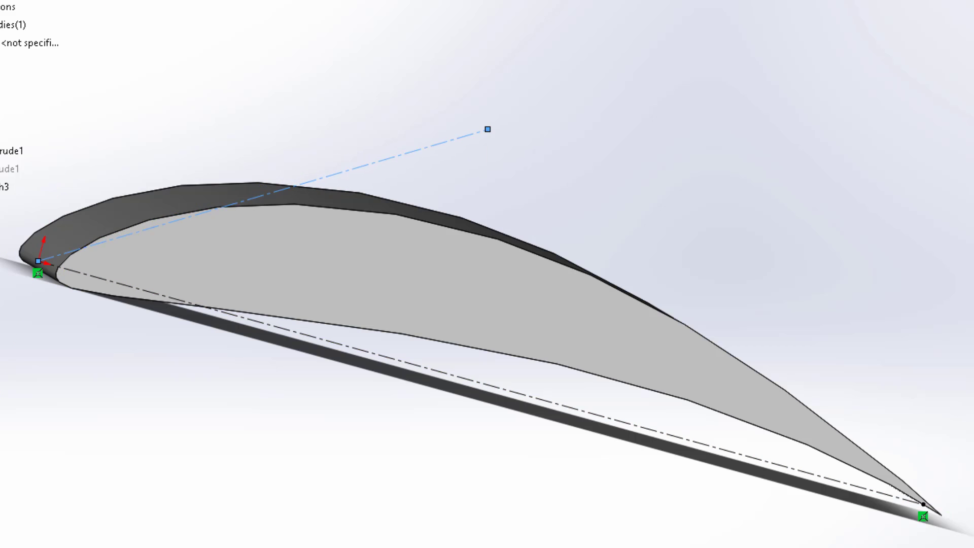
# Dimension the angle between the inclined construction line and the chord centerline and set it to 10°
pyautogui.click(207, 219)
pyautogui.click(212, 309)
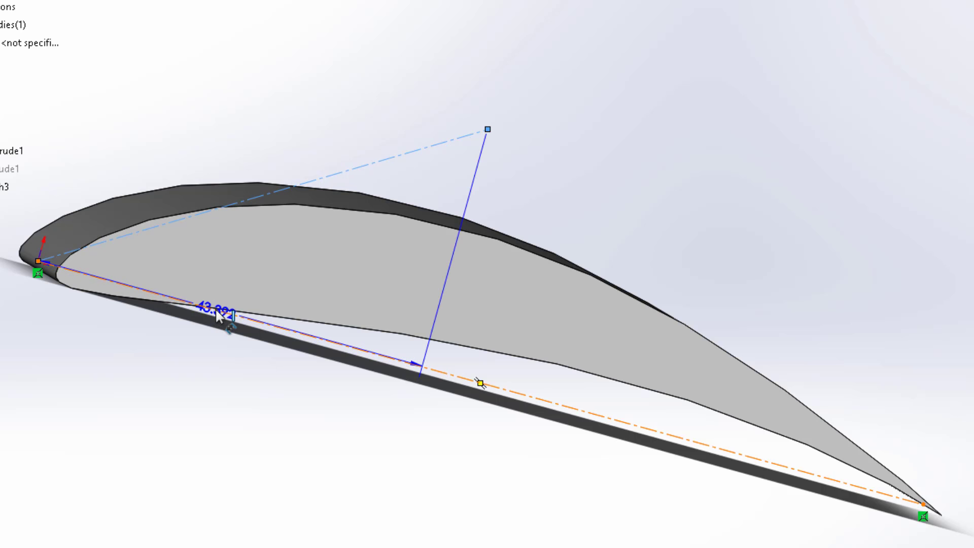
pyautogui.click(216, 278)
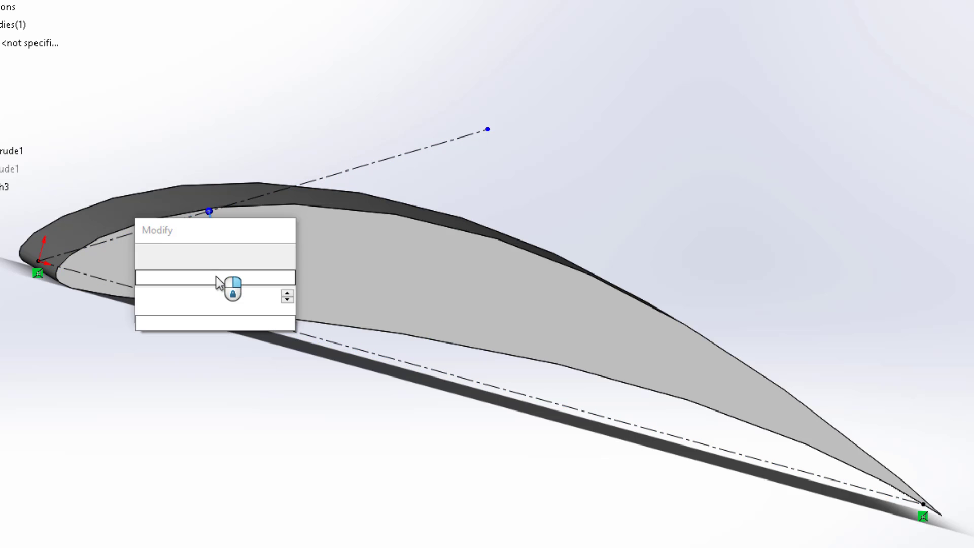
pyautogui.write('10')
pyautogui.press('Return')
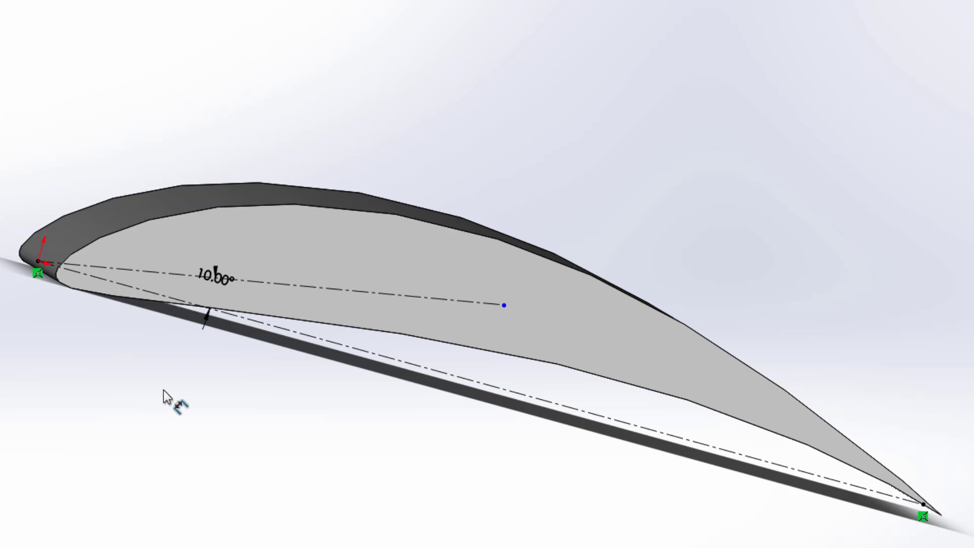
# Draw a second construction line about 48 mm long from the origin, angled more steeply than the 10° line to a free point above the airfoil
pyautogui.press('space')
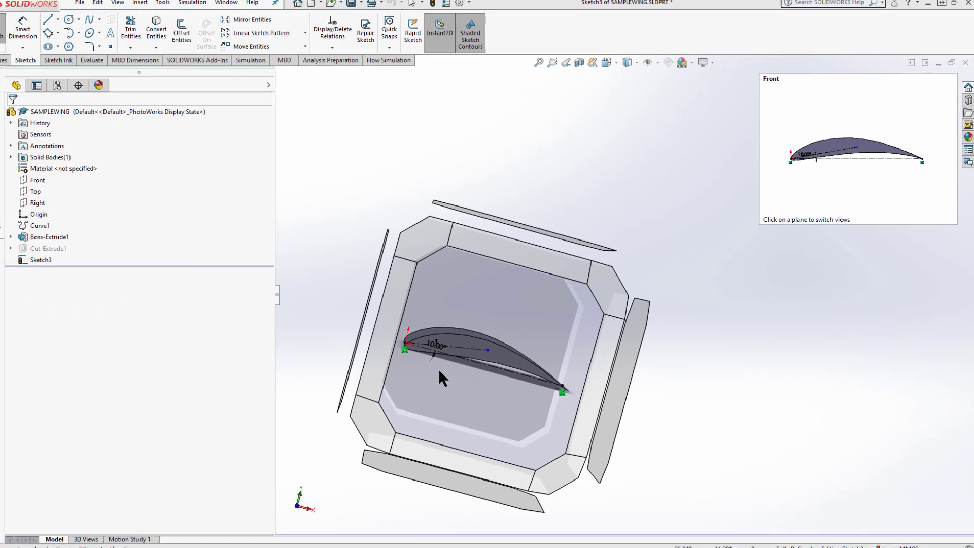
pyautogui.click(168, 393)
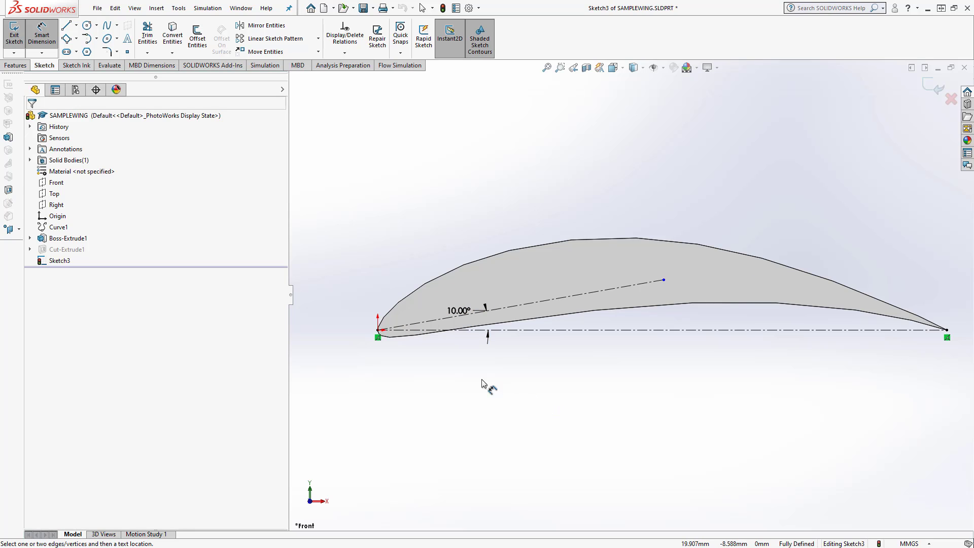
pyautogui.click(76, 25)
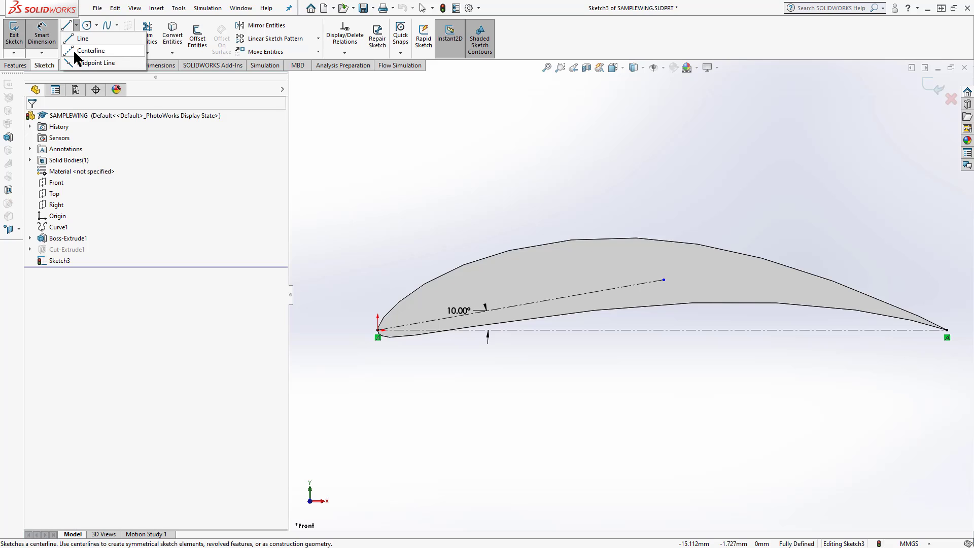
pyautogui.click(378, 331)
pyautogui.click(630, 218)
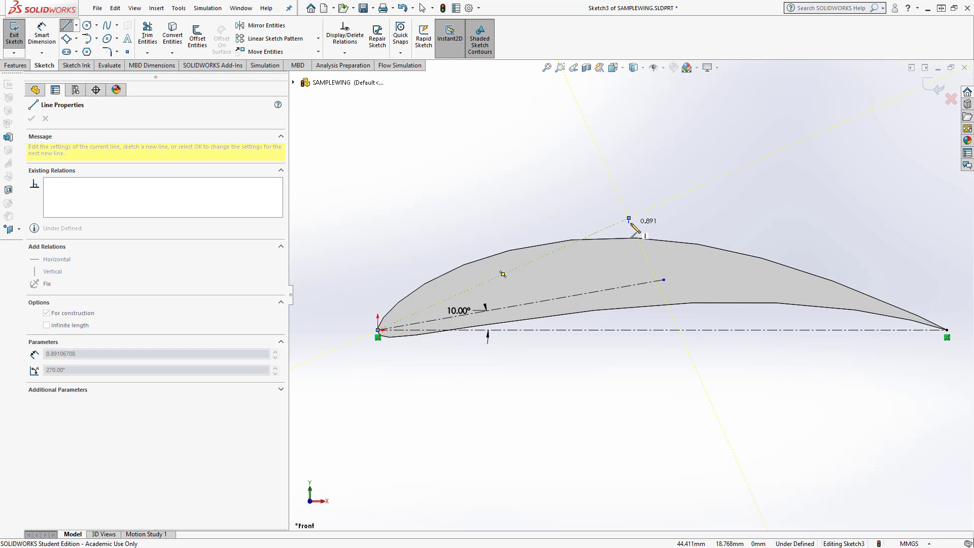
pyautogui.rightClick(630, 218)
pyautogui.click(655, 234)
# Dimension the angle between the steeper construction line and the chord centerline, set it to 25°, and exit the sketch
pyautogui.click(42, 35)
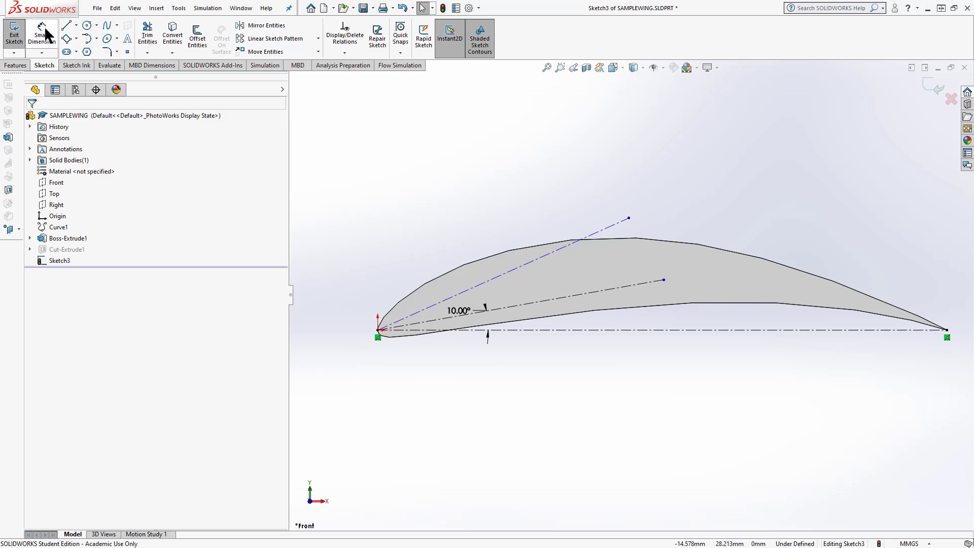
pyautogui.click(507, 277)
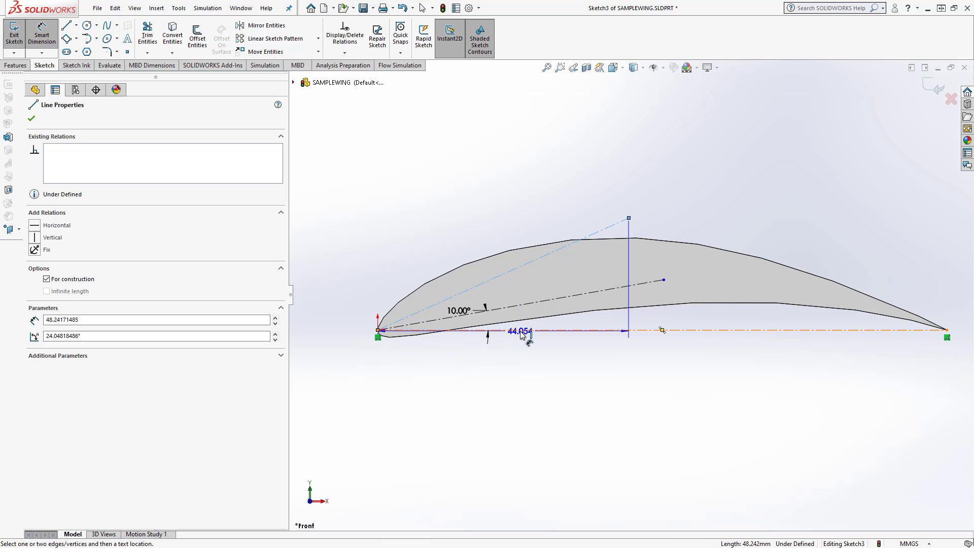
pyautogui.click(521, 331)
pyautogui.click(558, 277)
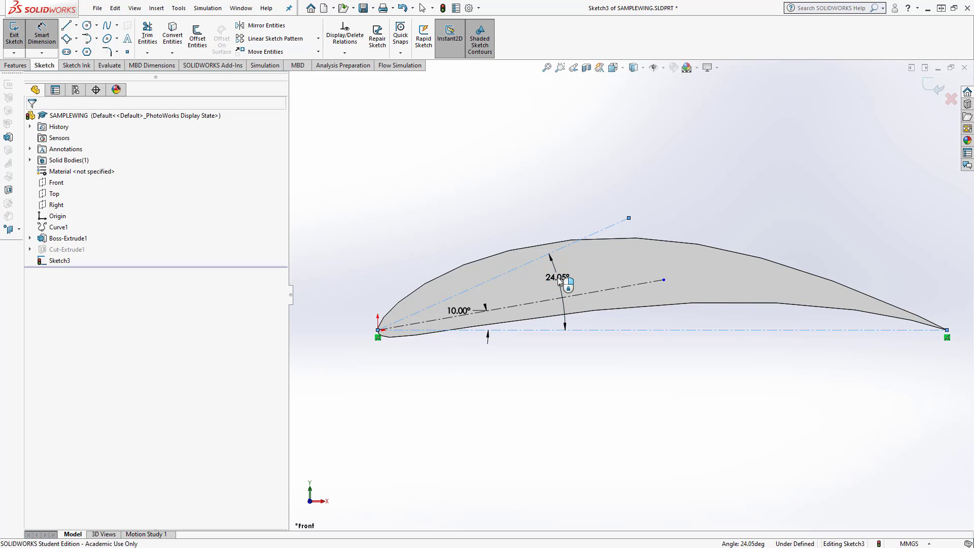
pyautogui.write('25')
pyautogui.press('Return')
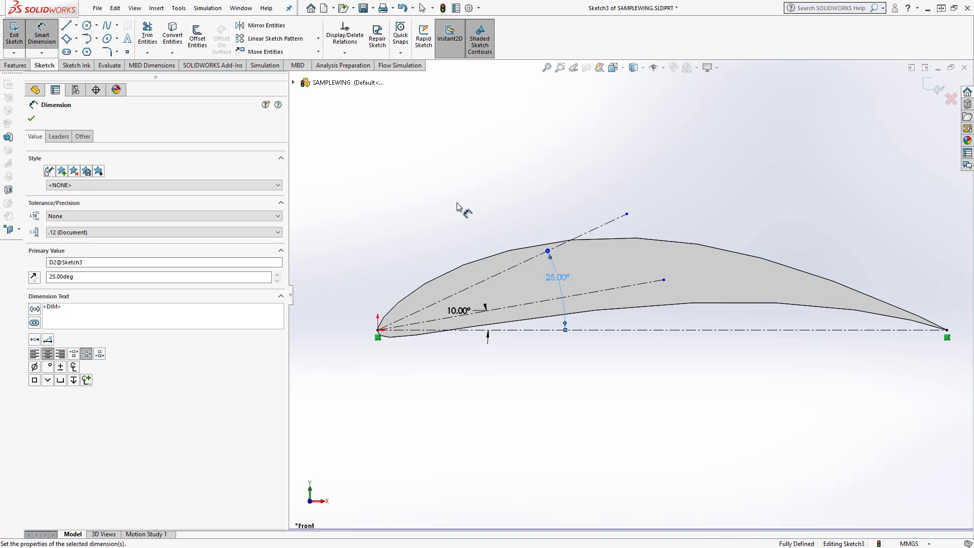
pyautogui.click(445, 148)
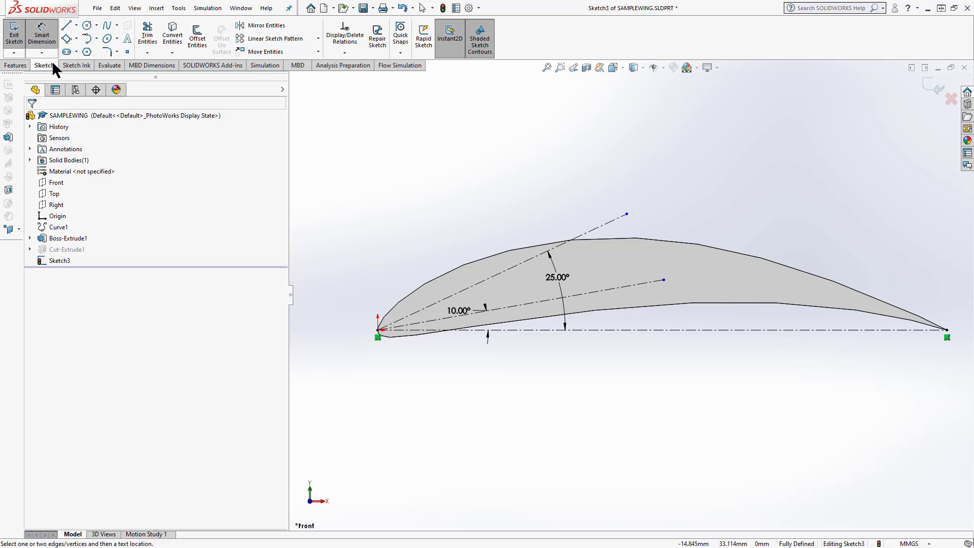
pyautogui.click(18, 39)
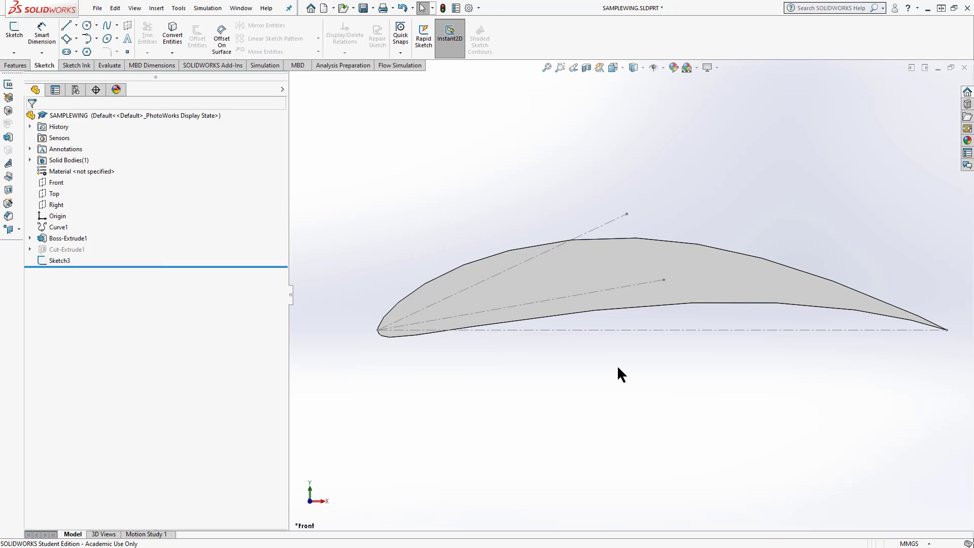
# Create a reference coordinate system at the part origin with its X axis along the 10° construction line
pyautogui.moveTo(618, 368)
pyautogui.mouseDown(button='middle')
pyautogui.moveTo(609, 343)
pyautogui.moveTo(616, 360)
pyautogui.mouseUp(button='middle')
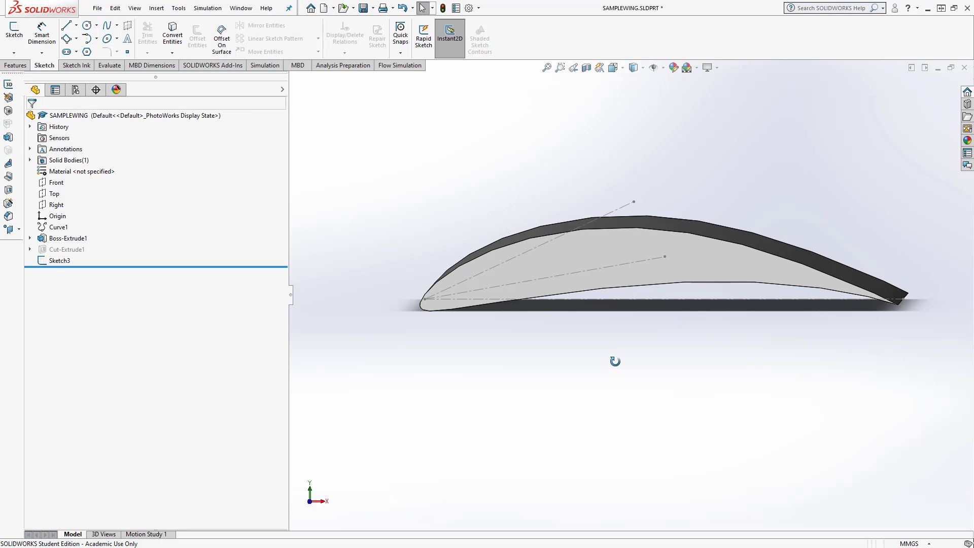
pyautogui.hotkey('ctrl', '1')
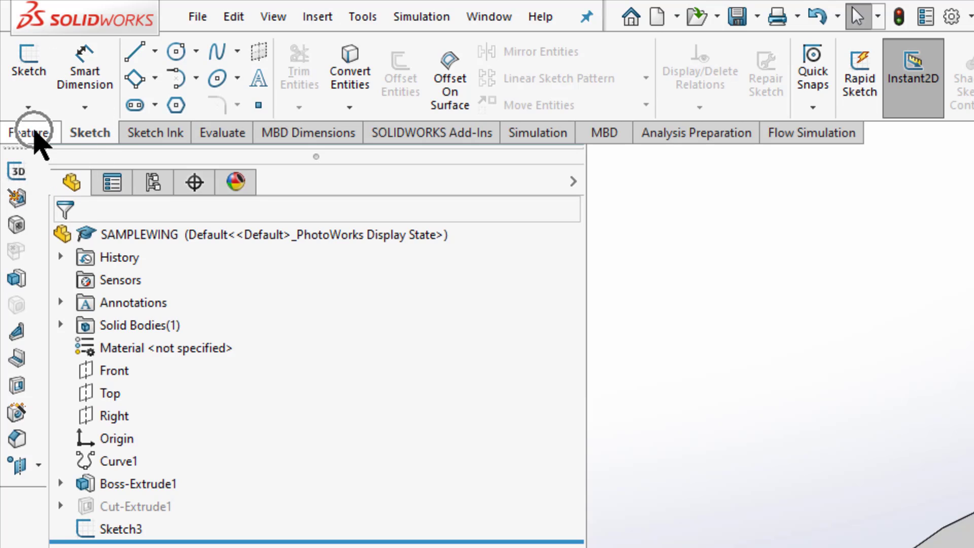
pyautogui.click(34, 133)
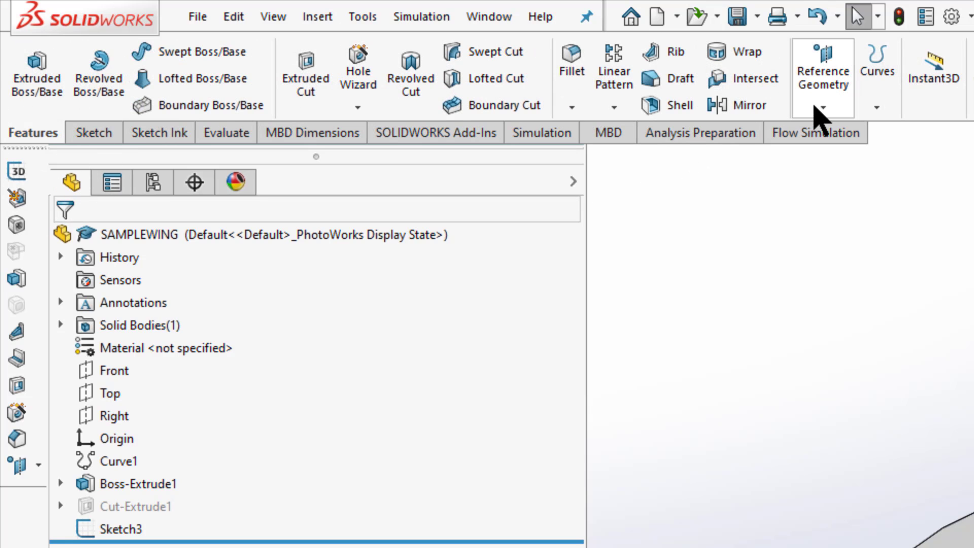
pyautogui.click(821, 109)
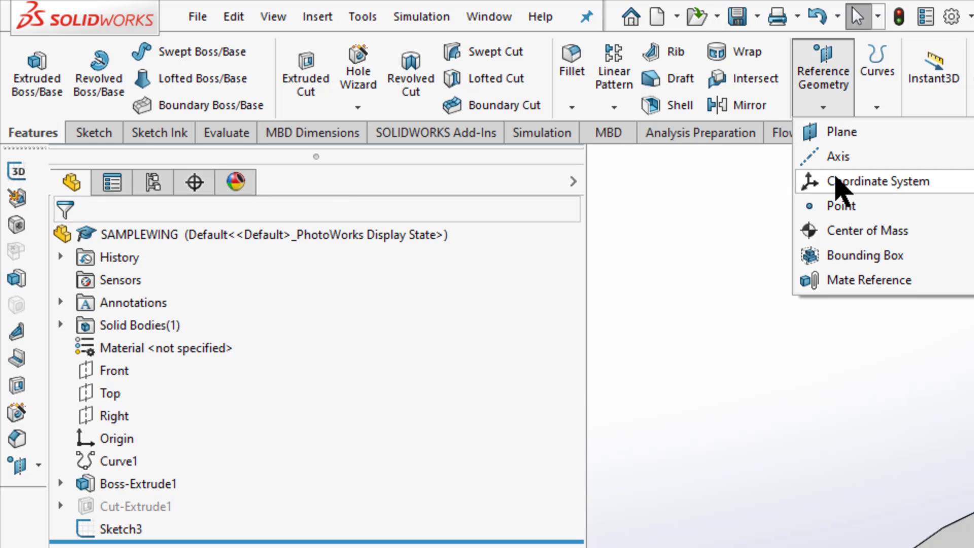
pyautogui.click(837, 183)
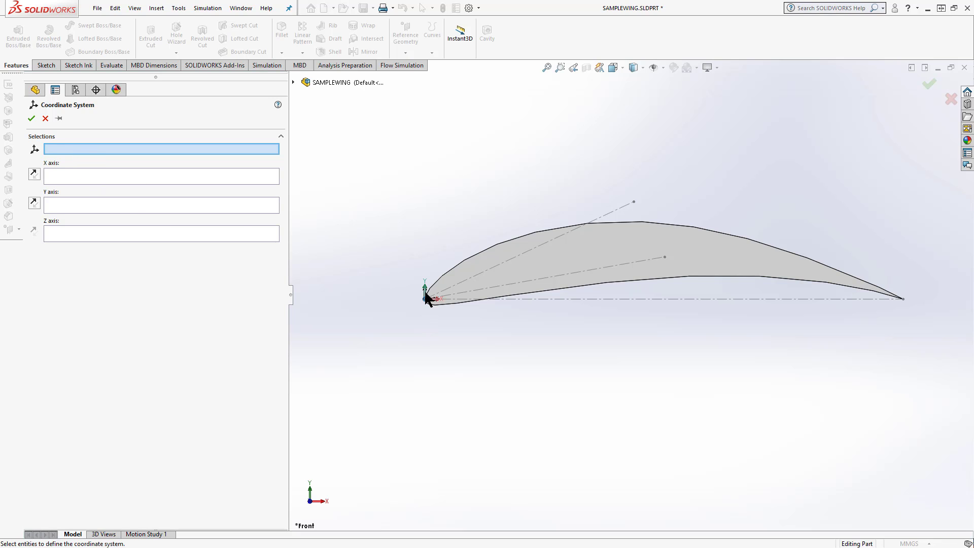
pyautogui.scroll(-5, 430, 304)
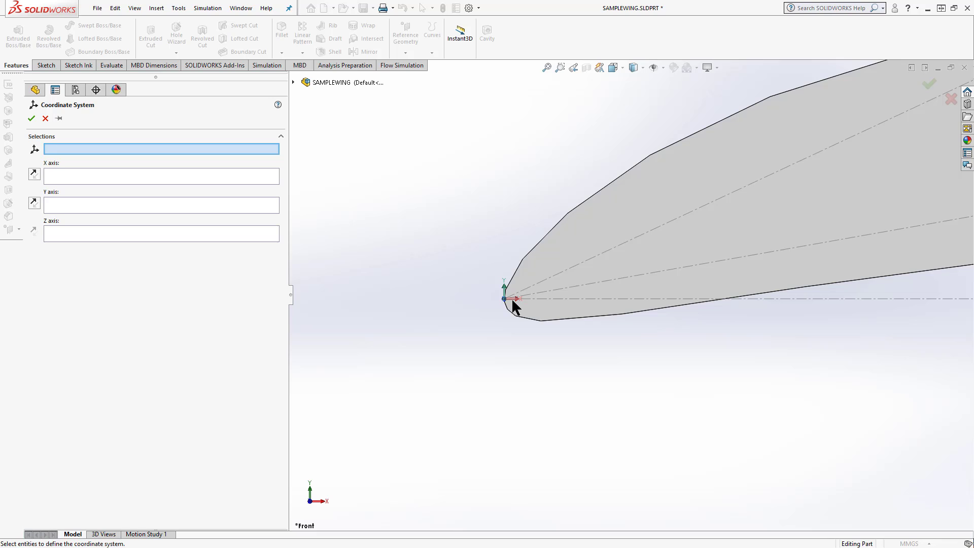
pyautogui.click(294, 81)
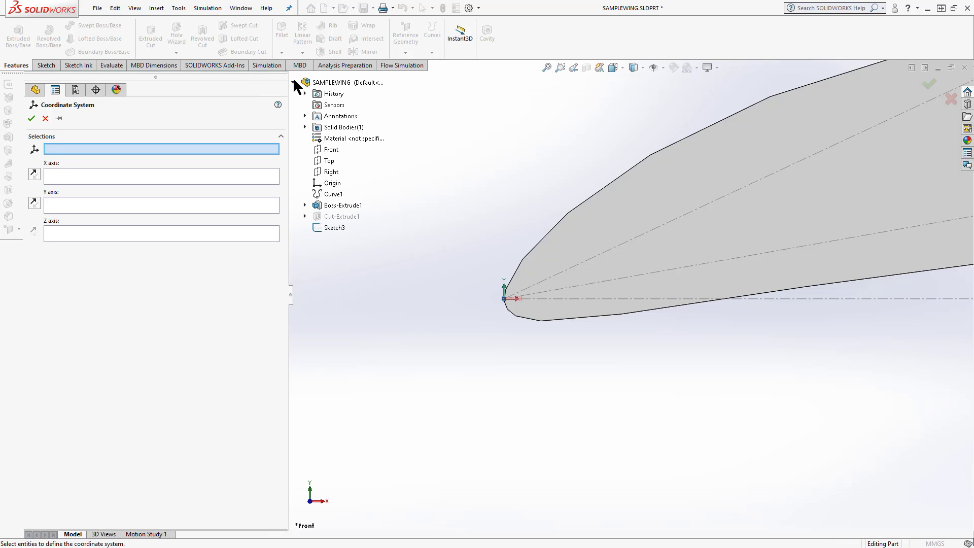
pyautogui.click(330, 184)
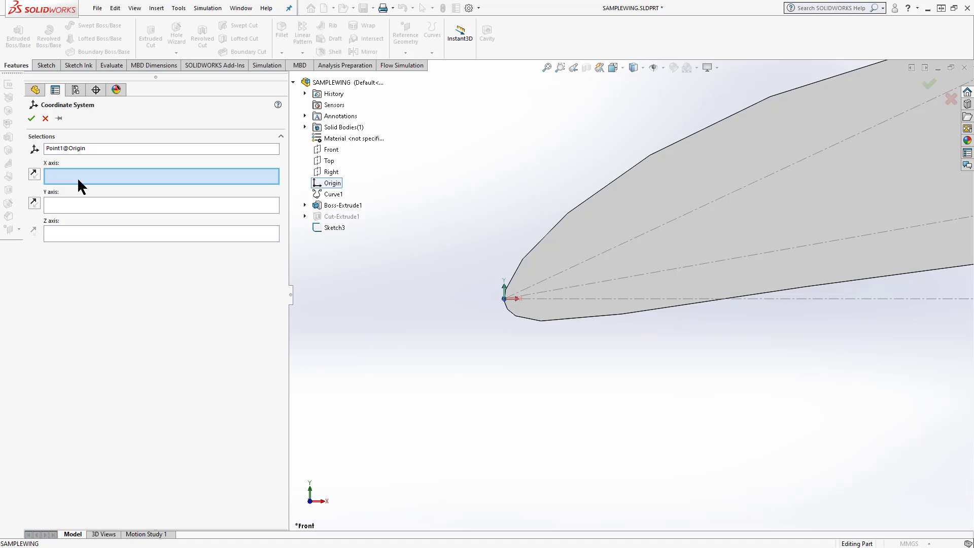
pyautogui.click(588, 283)
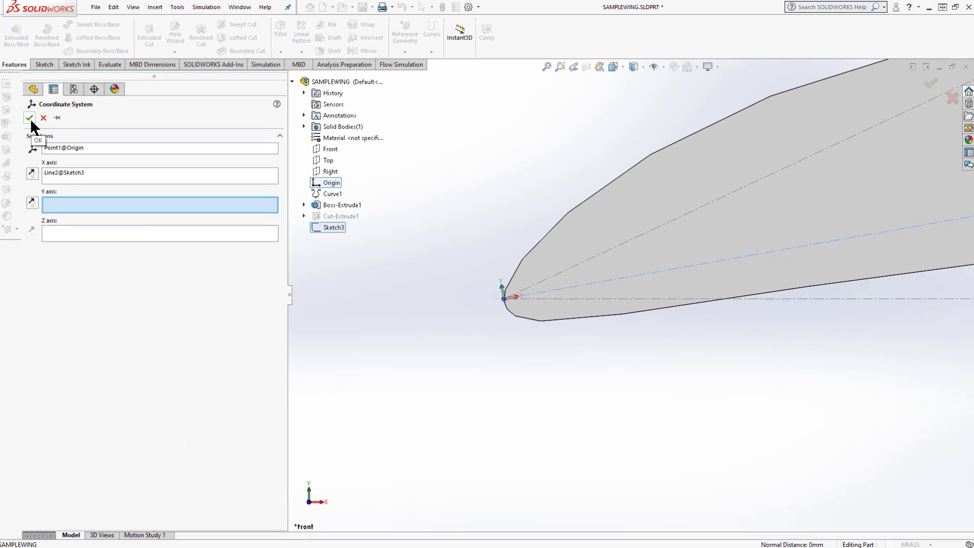
pyautogui.click(31, 118)
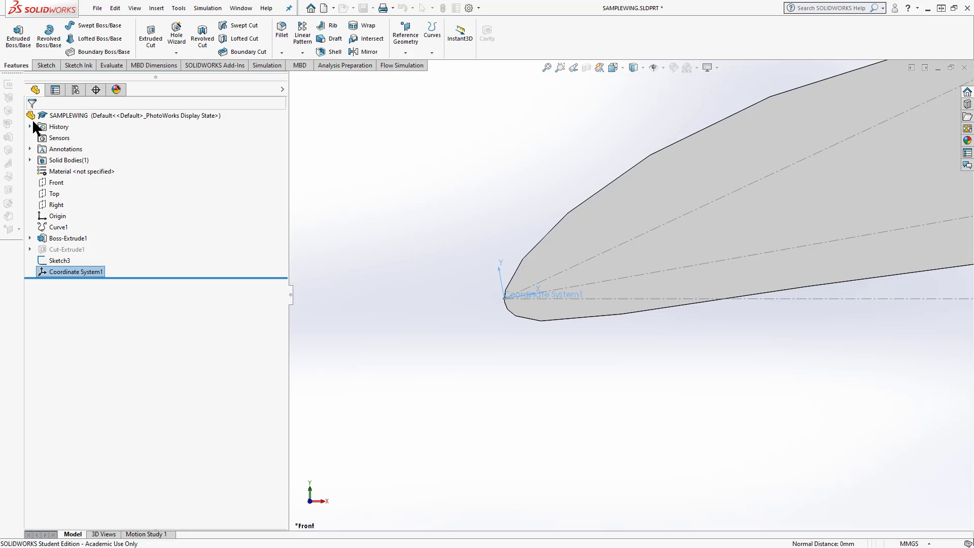
# Rename the new coordinate system as 10AOA and select it to inspect its axes at the leading edge
pyautogui.click(76, 274)
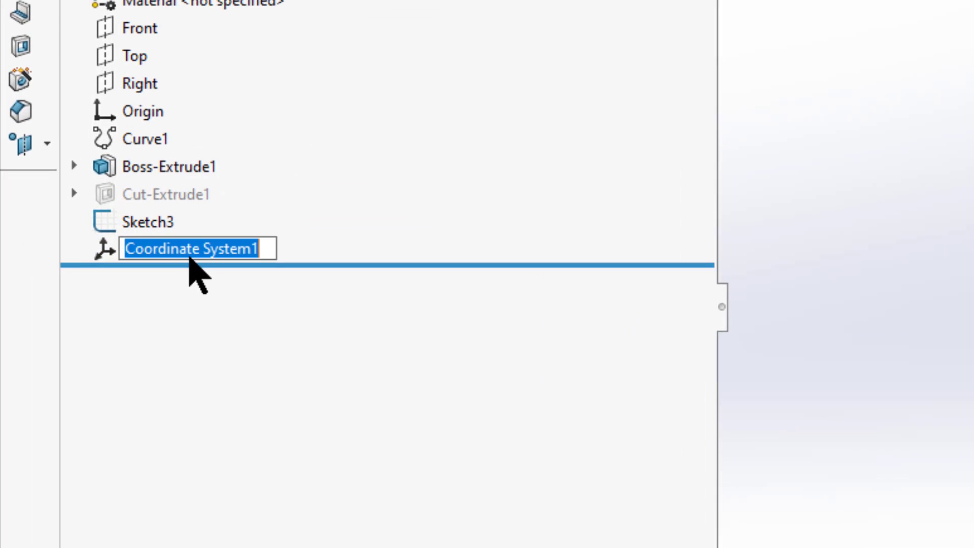
pyautogui.write('10')
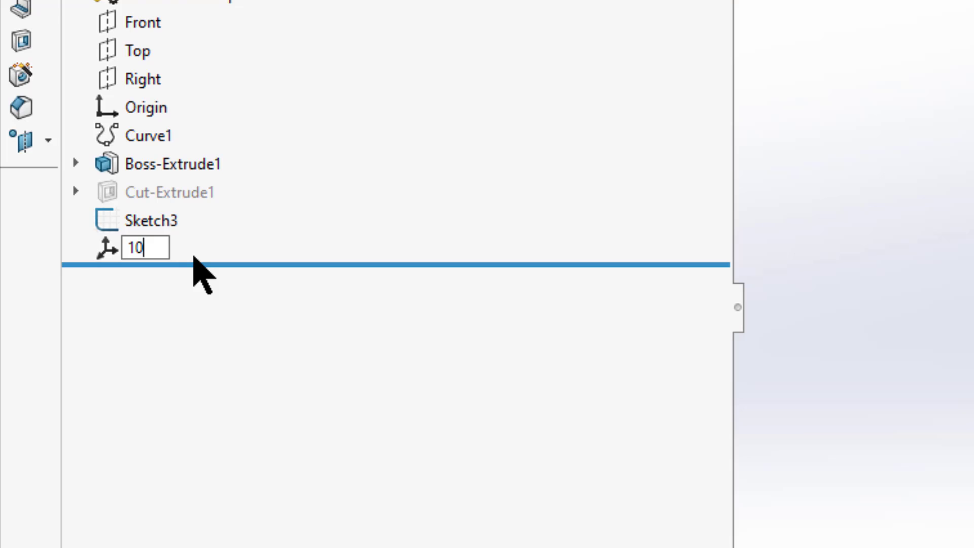
pyautogui.write('AOA')
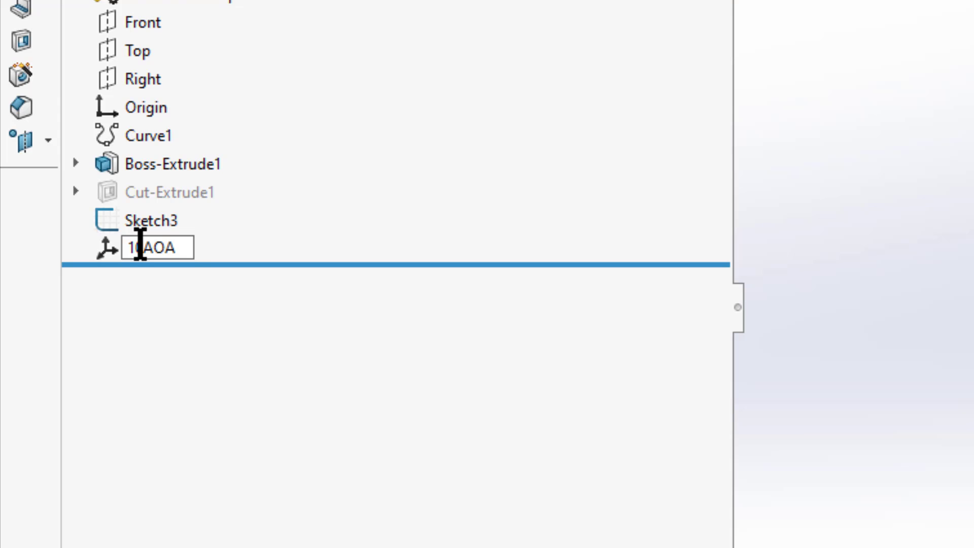
pyautogui.press('Return')
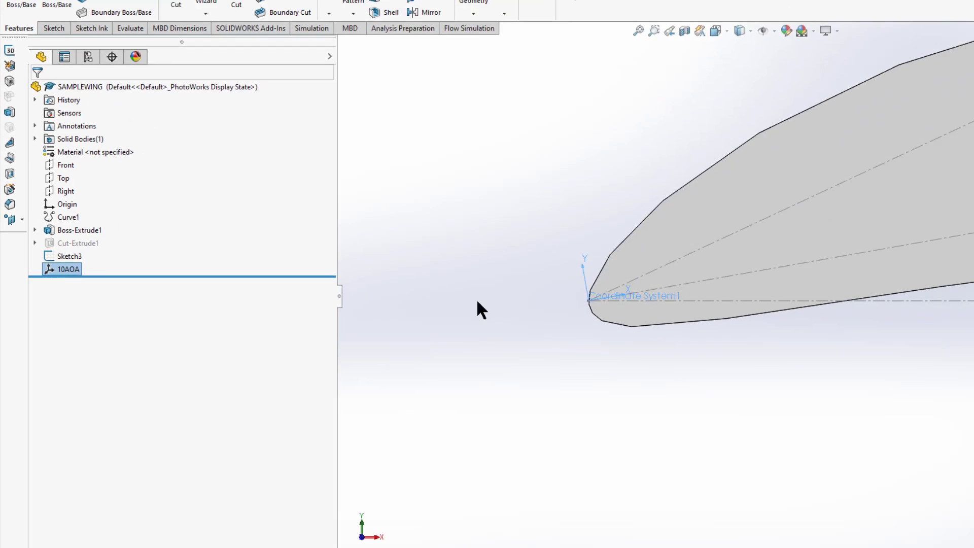
pyautogui.click(477, 304)
pyautogui.click(51, 272)
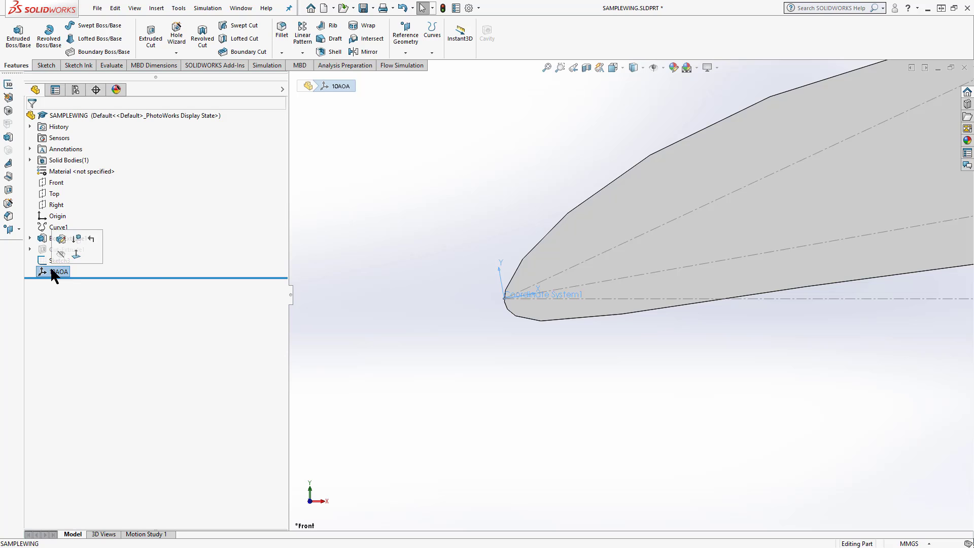
pyautogui.scroll(-4, 530, 294)
pyautogui.scroll(3, 534, 302)
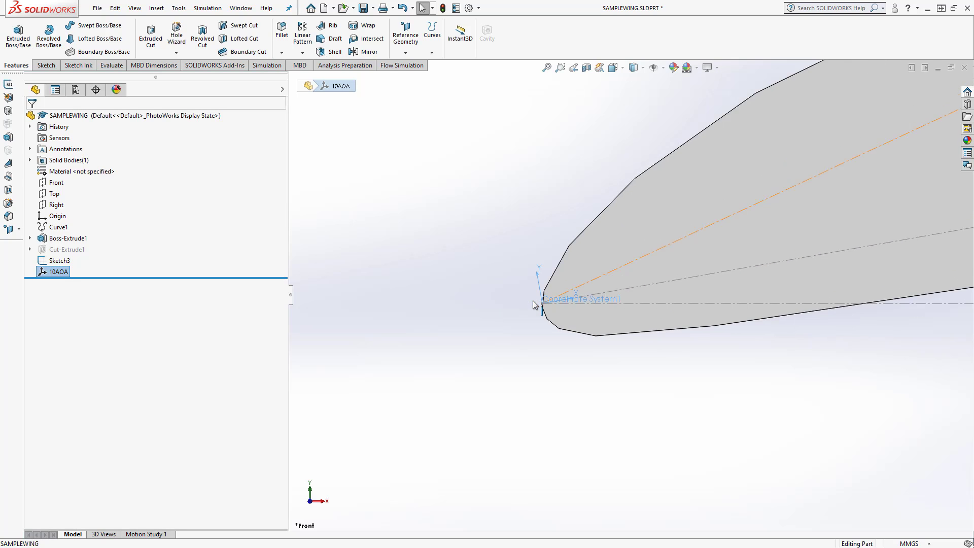
pyautogui.scroll(-1, 617, 305)
pyautogui.scroll(-1, 584, 303)
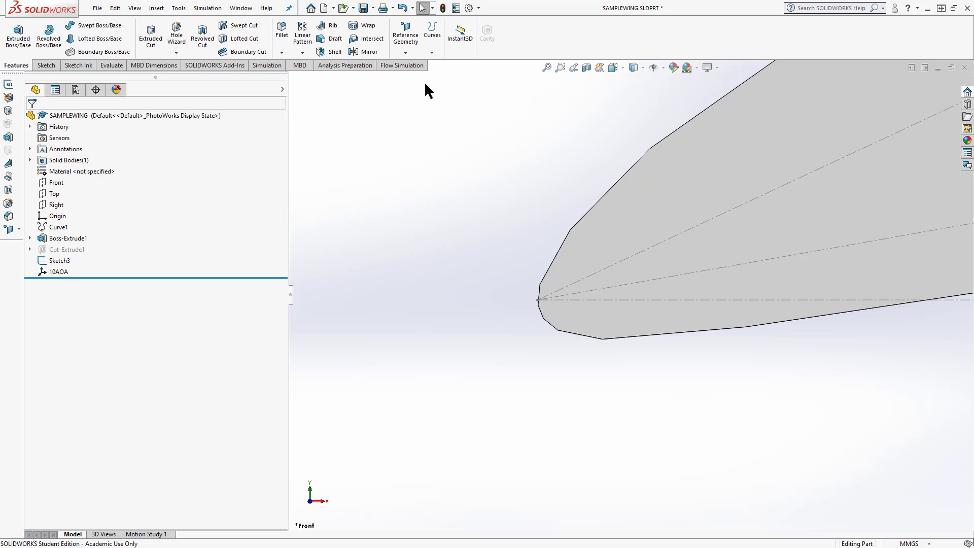
# Create a second coordinate system at the leading-edge sketch point with its X axis along the 25° construction line
pyautogui.click(407, 53)
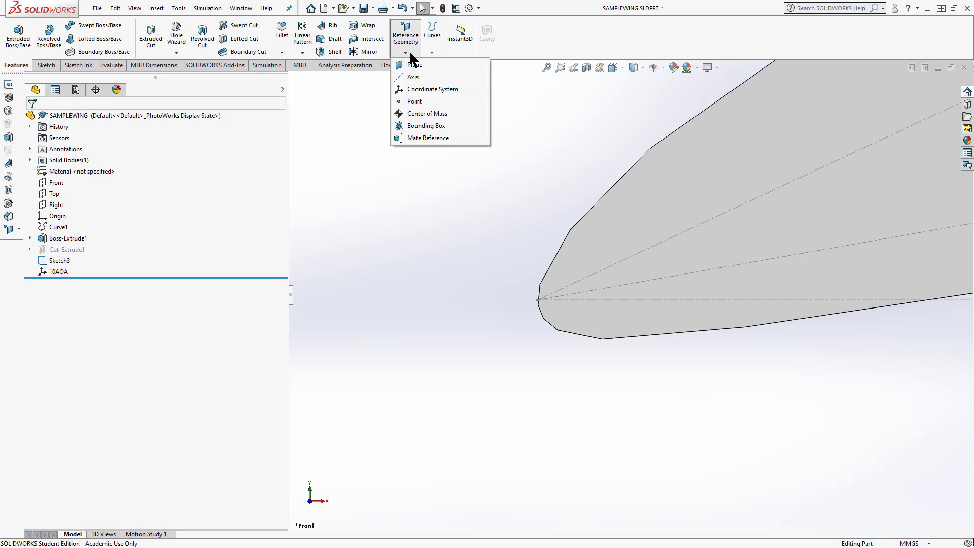
pyautogui.click(412, 89)
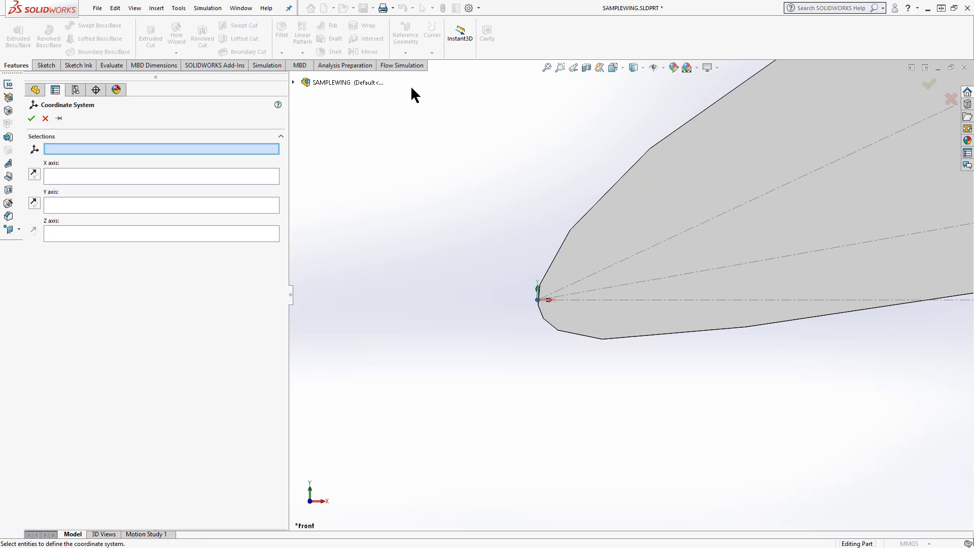
pyautogui.click(537, 300)
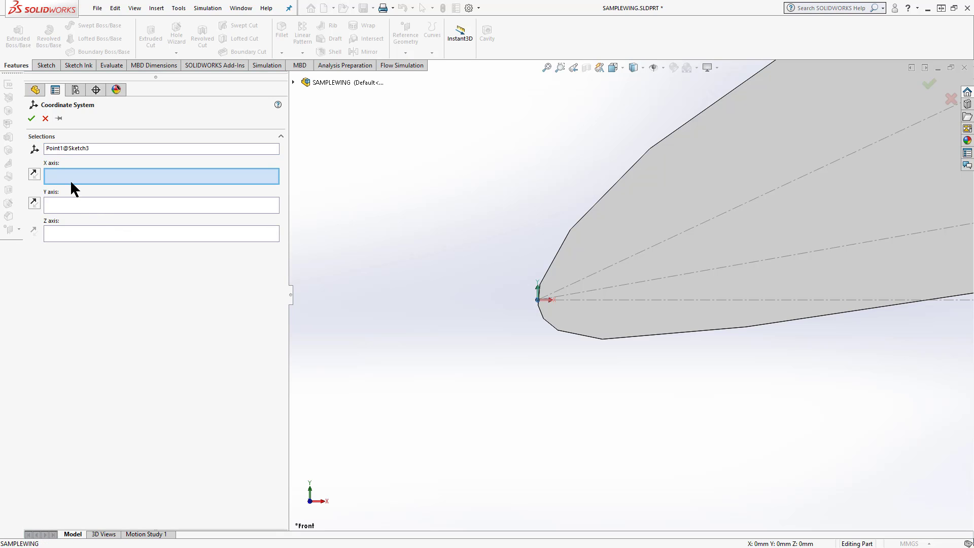
pyautogui.click(610, 267)
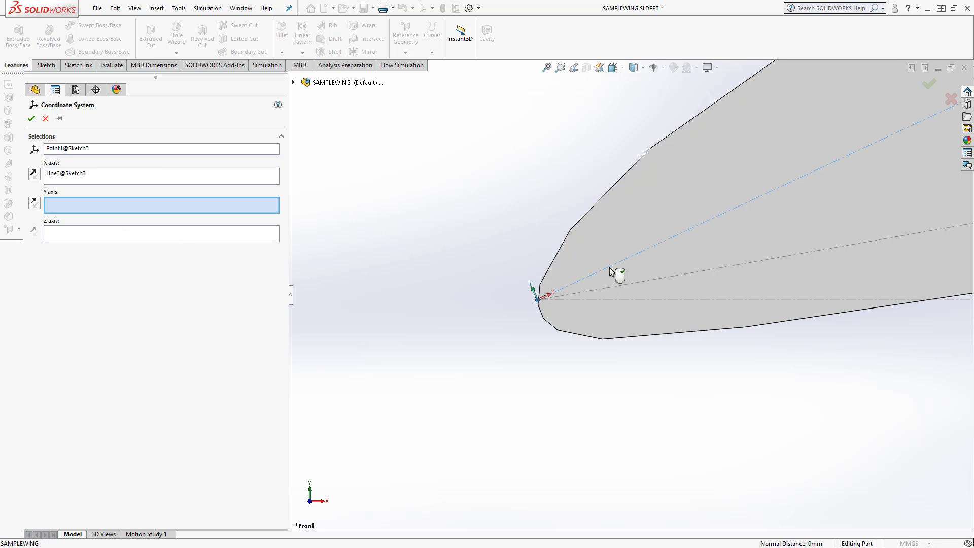
pyautogui.click(31, 119)
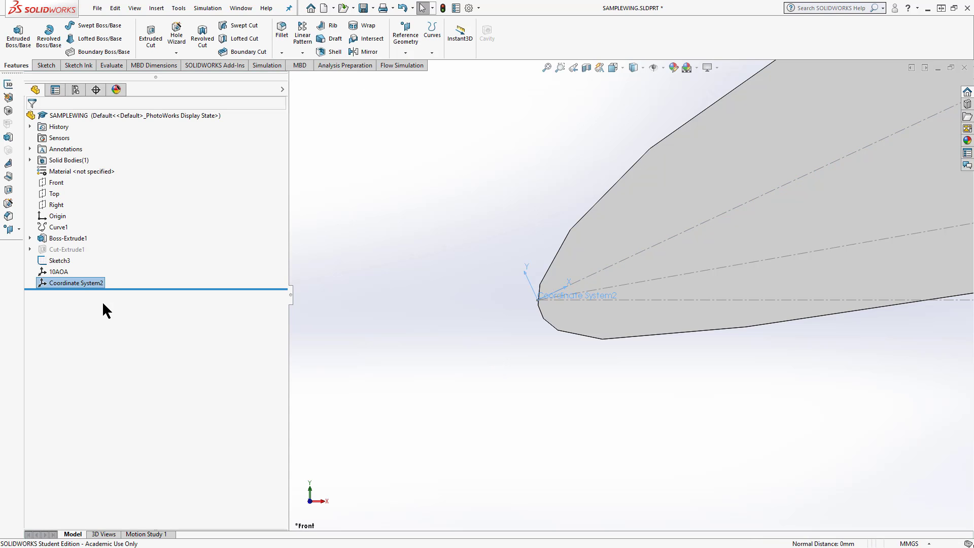
# Rename the second coordinate system as 25AOA
pyautogui.click(85, 284)
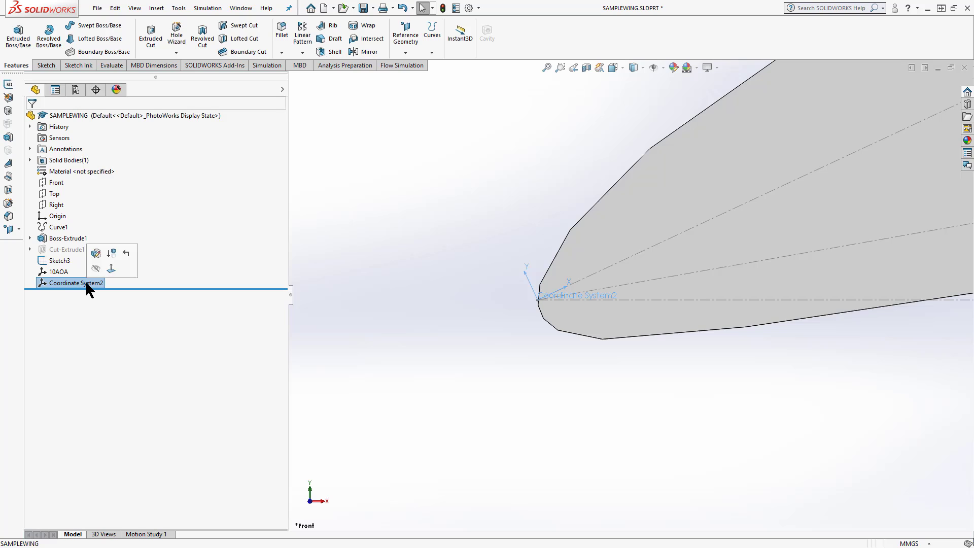
pyautogui.click(86, 284)
pyautogui.write('25')
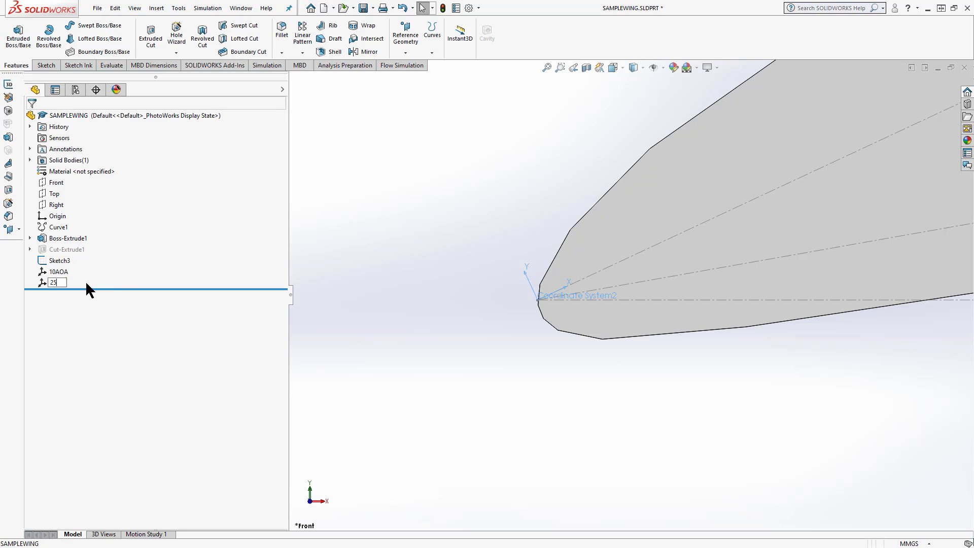
pyautogui.write('AOA')
pyautogui.click(405, 323)
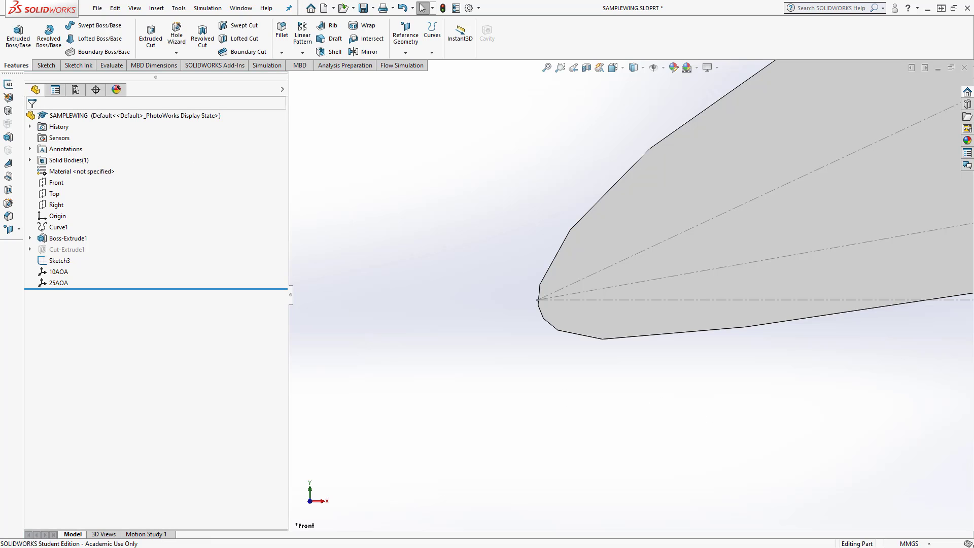
# Fit the whole wing profile in view and switch to the Flow Simulation commands
pyautogui.scroll(7, 746, 416)
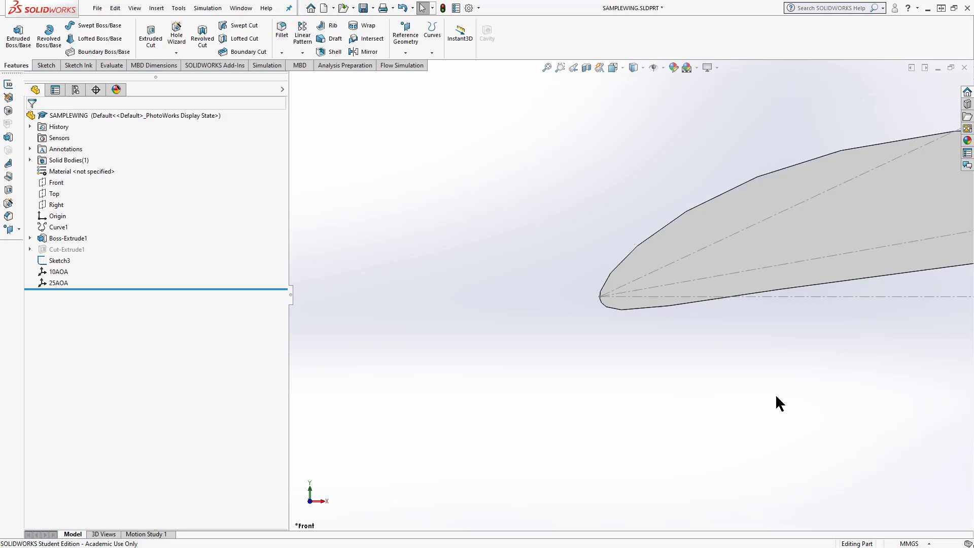
pyautogui.press('f')
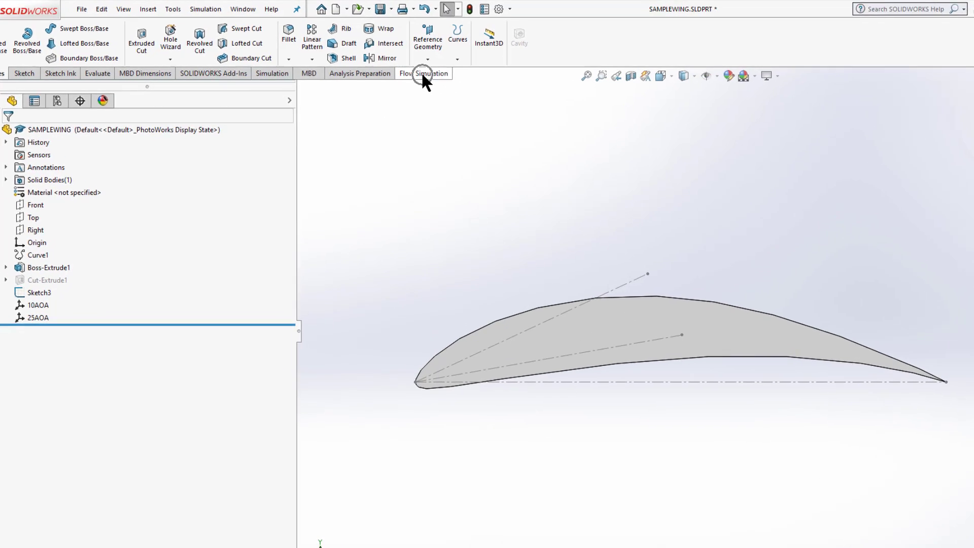
pyautogui.click(423, 74)
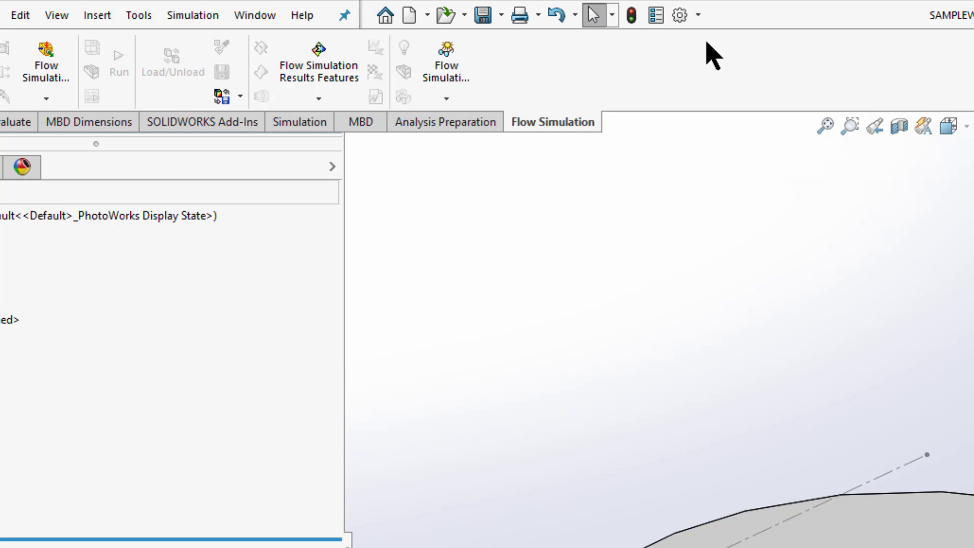
# Check the active and start-up settings of SOLIDWORKS Flow Simulation 2019 in the add-ins list and accept them
pyautogui.click(699, 15)
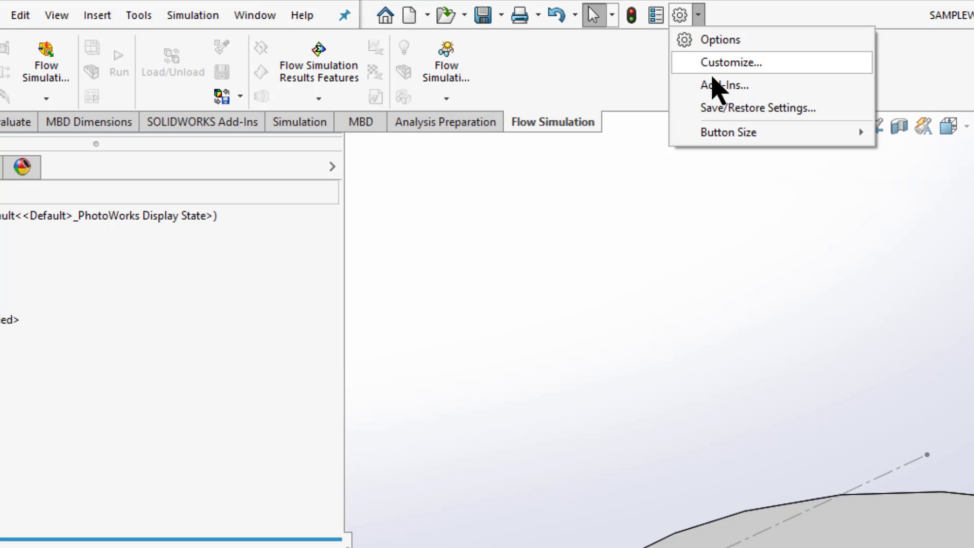
pyautogui.click(699, 15)
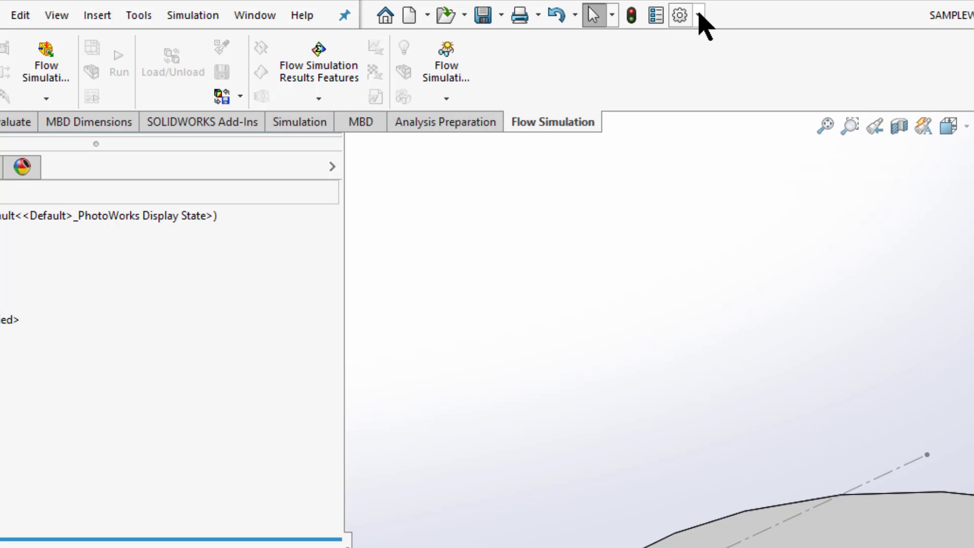
pyautogui.click(698, 16)
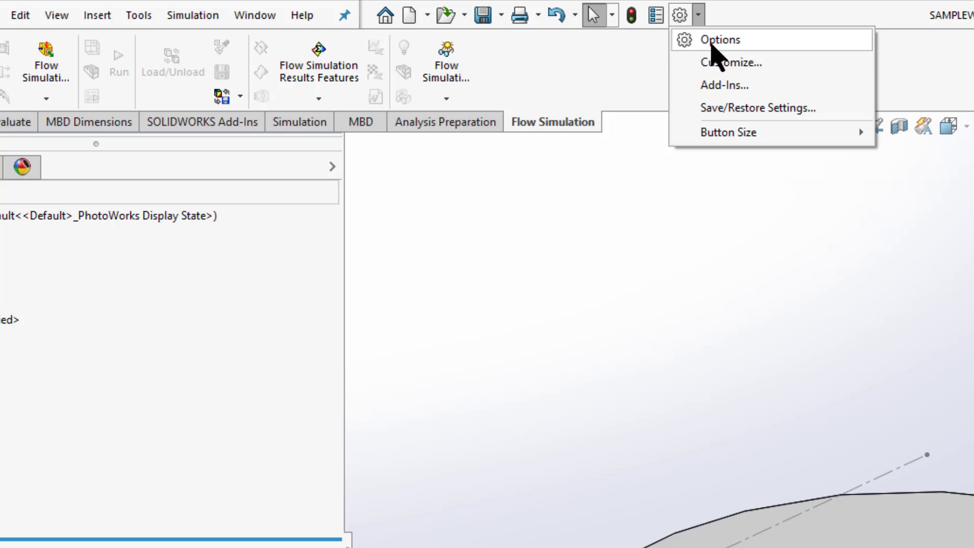
pyautogui.click(718, 86)
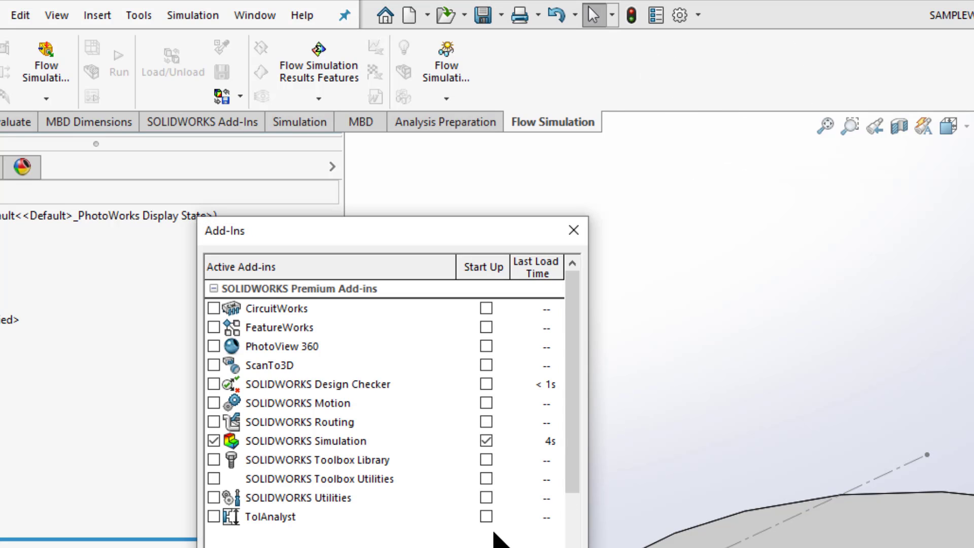
pyautogui.scroll(-2, 386, 431)
pyautogui.click(205, 536)
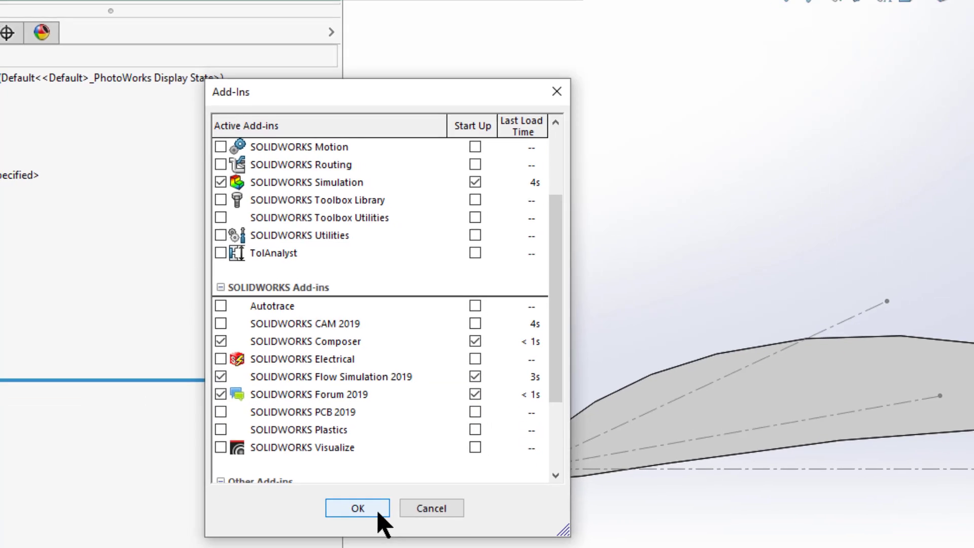
pyautogui.click(389, 536)
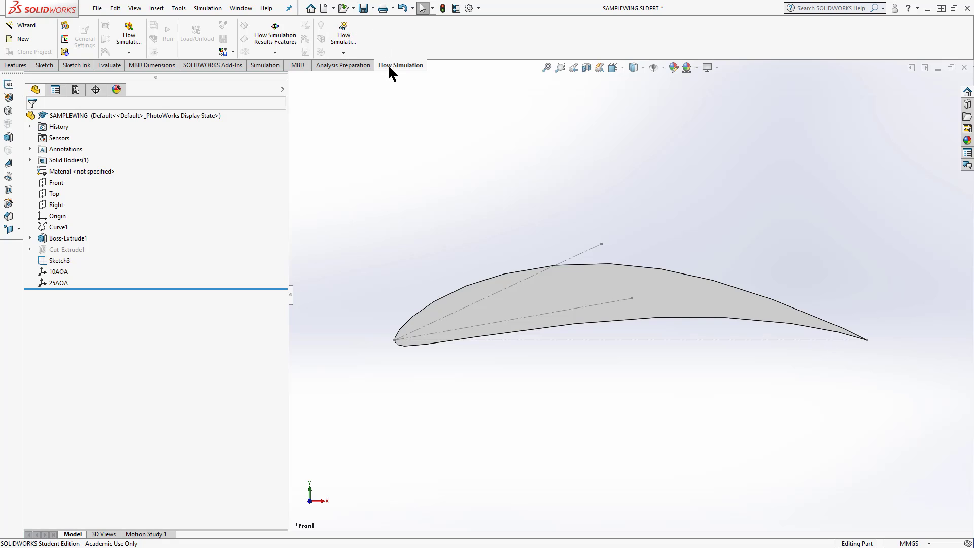